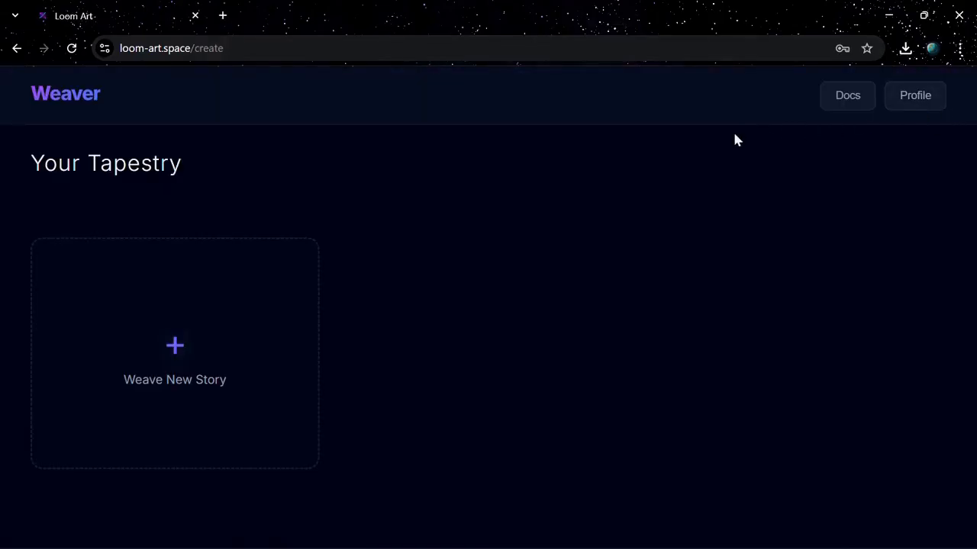
Create a new story named "Red Door - Blue Door" with the description "Would you make the right choice?" and the red and blue doors thumbnail.
left_click(162, 359)
left_click(431, 233)
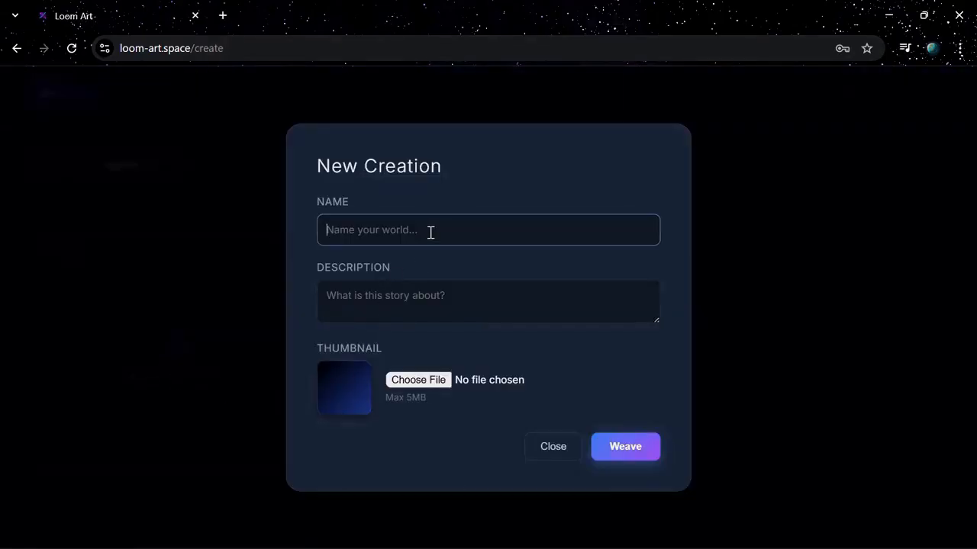
type("Red Door - Blue Door")
key("Tab")
type("Would you")
left_click(422, 382)
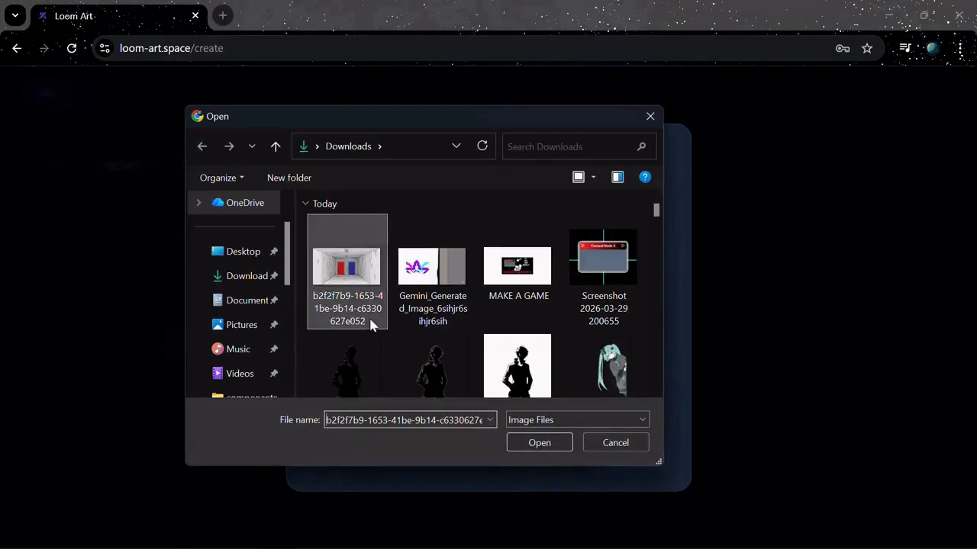
double_click(371, 320)
left_click(620, 456)
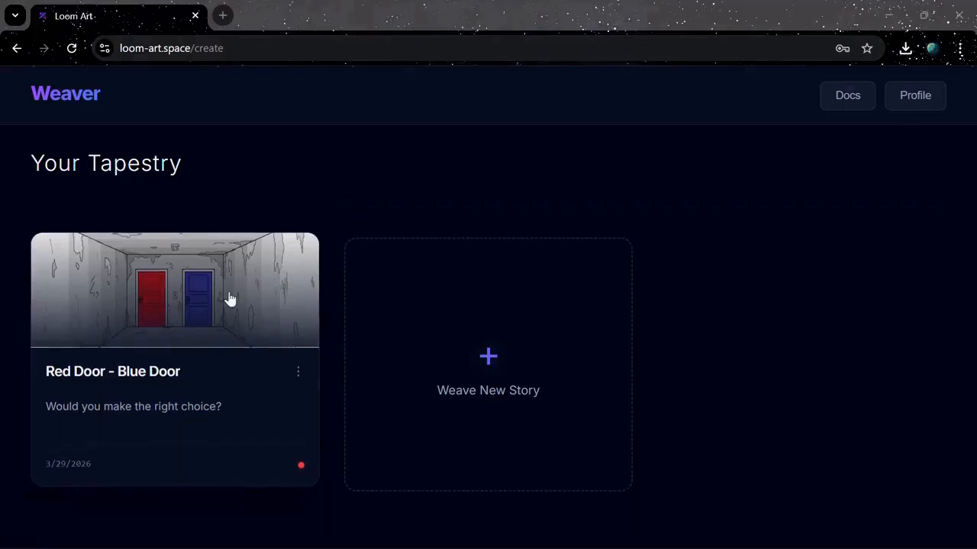
Open the Red Door - Blue Door story and place a General Node on its canvas just above the centre.
left_click(97, 367)
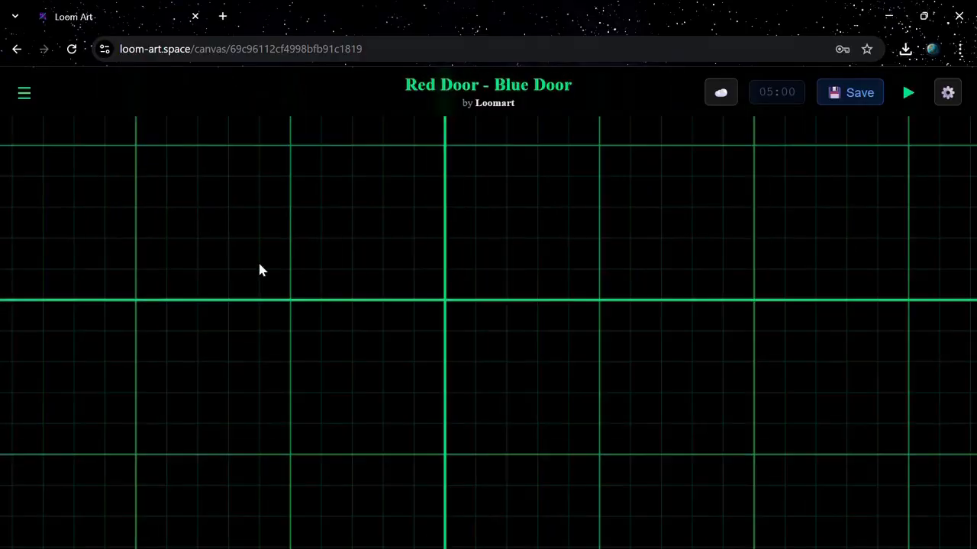
scroll(260, 269, "up", 1)
left_click(23, 93)
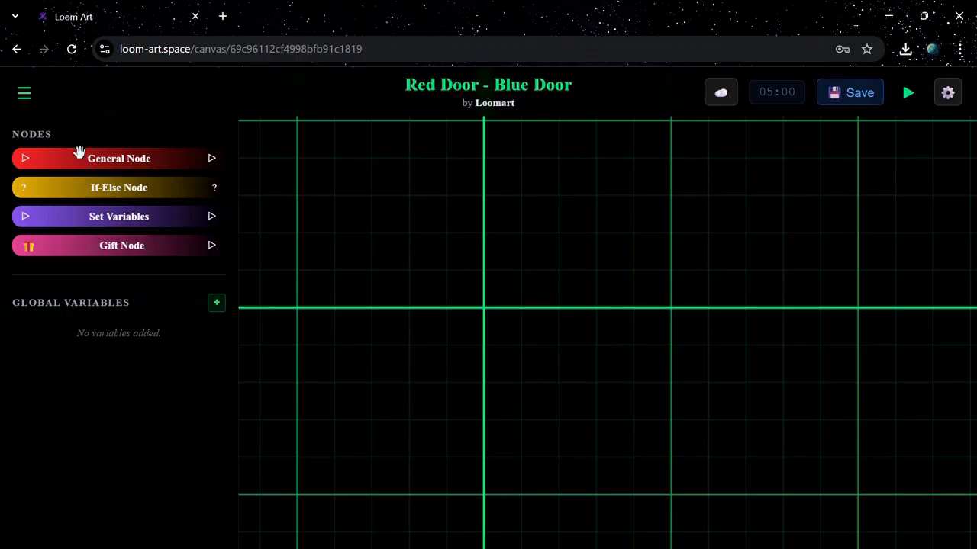
left_click_drag(407, 277, 484, 268)
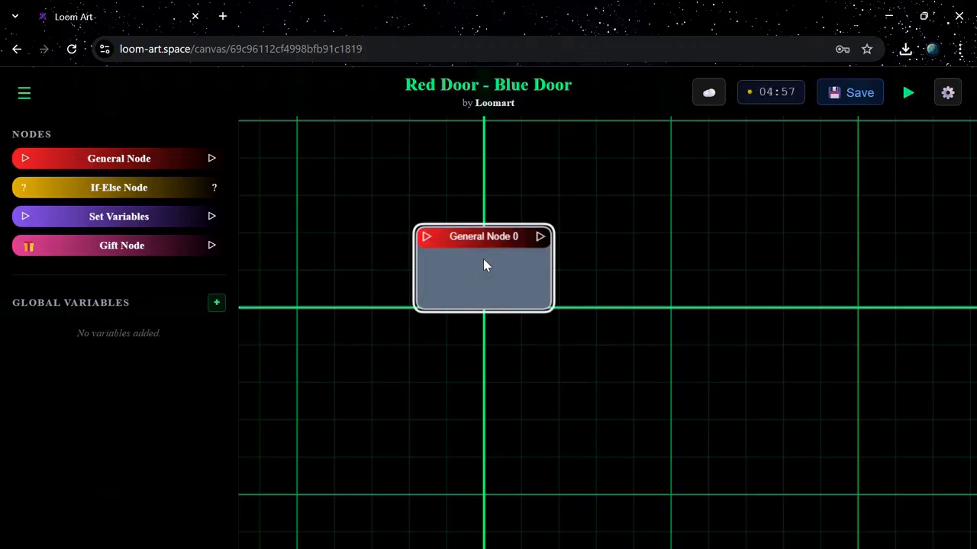
Open the general node's scene editor, add a first scene, and reopen that scene from the scene list.
double_click(483, 266)
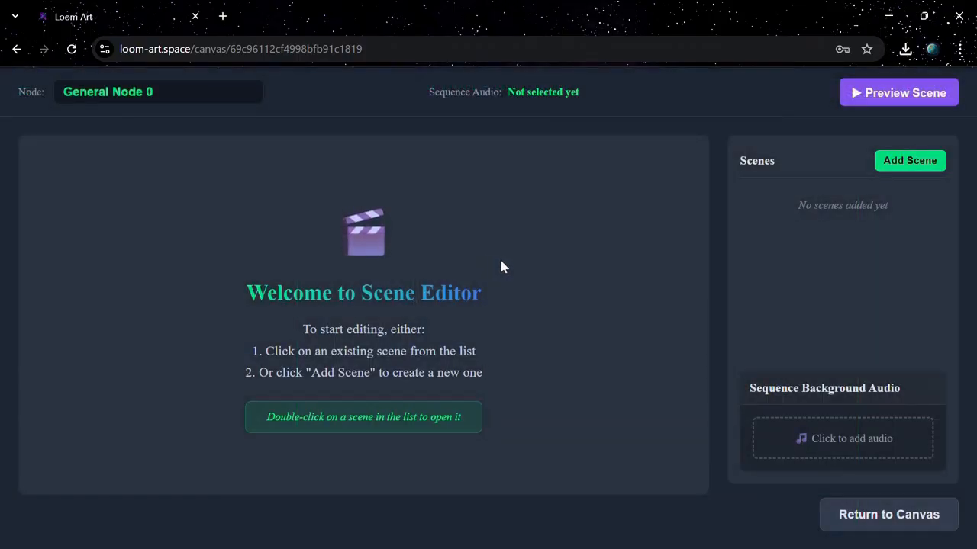
left_click(930, 167)
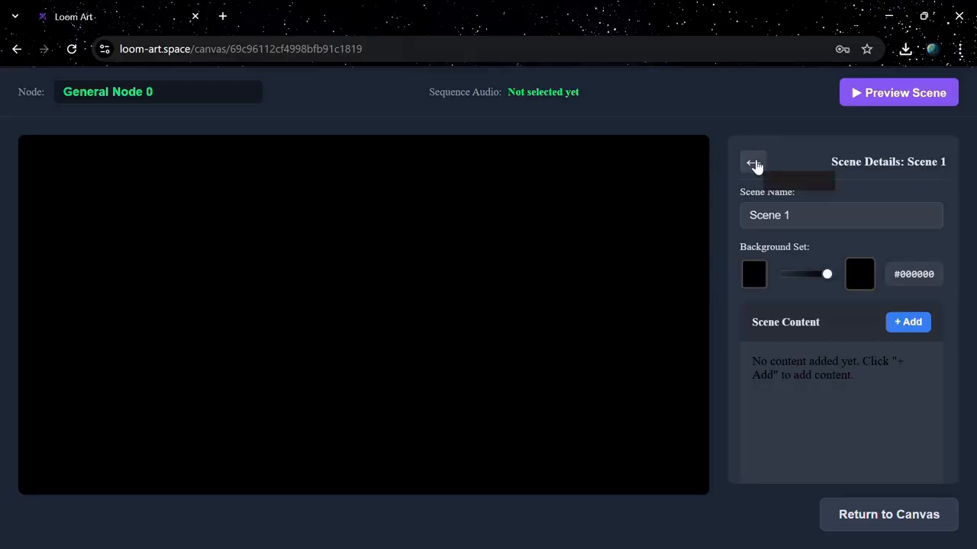
left_click(754, 164)
double_click(781, 204)
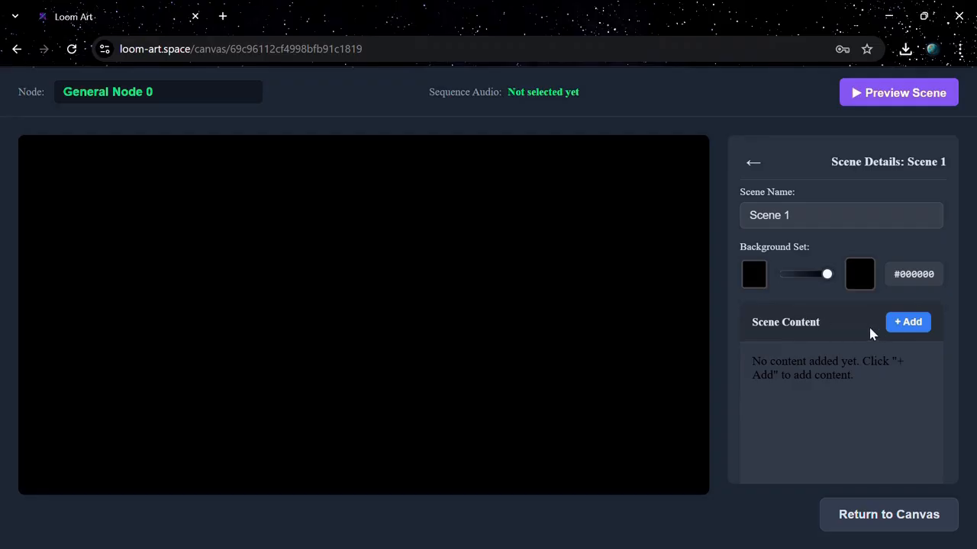
Add a text component to Scene 1 and move it to the upper middle of the scene.
left_click(901, 325)
left_click(887, 384)
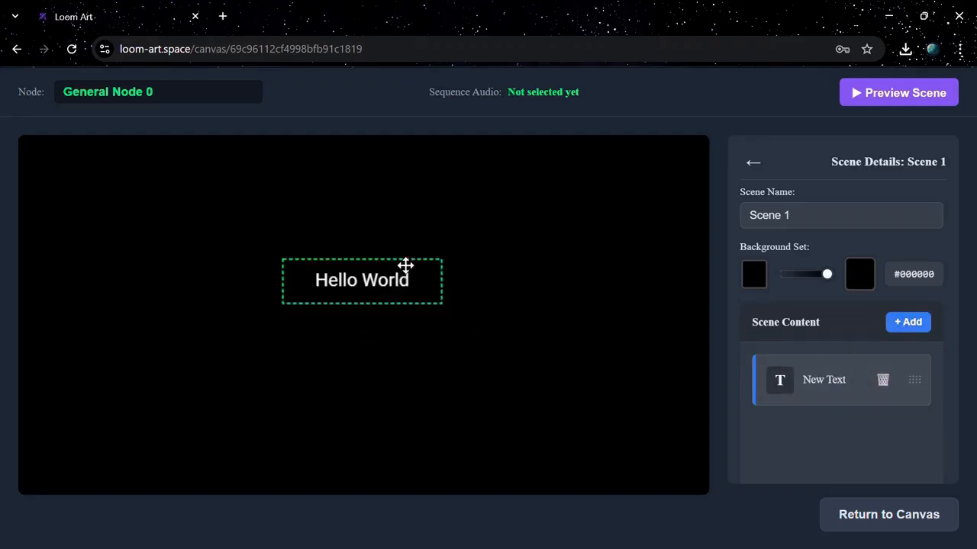
left_click_drag(405, 277, 410, 220)
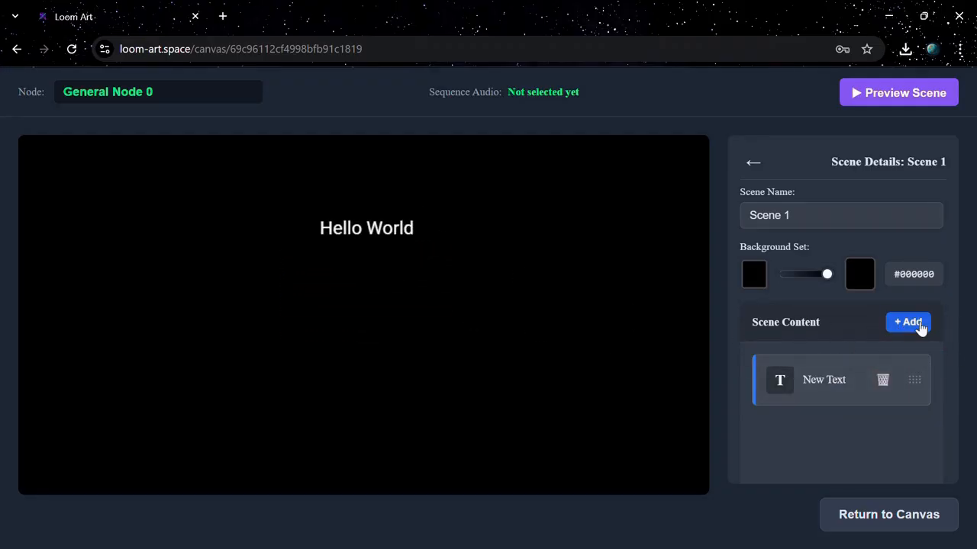
Add the red and blue doors image from Downloads to the scene and place it below the Hello World text.
left_click(921, 327)
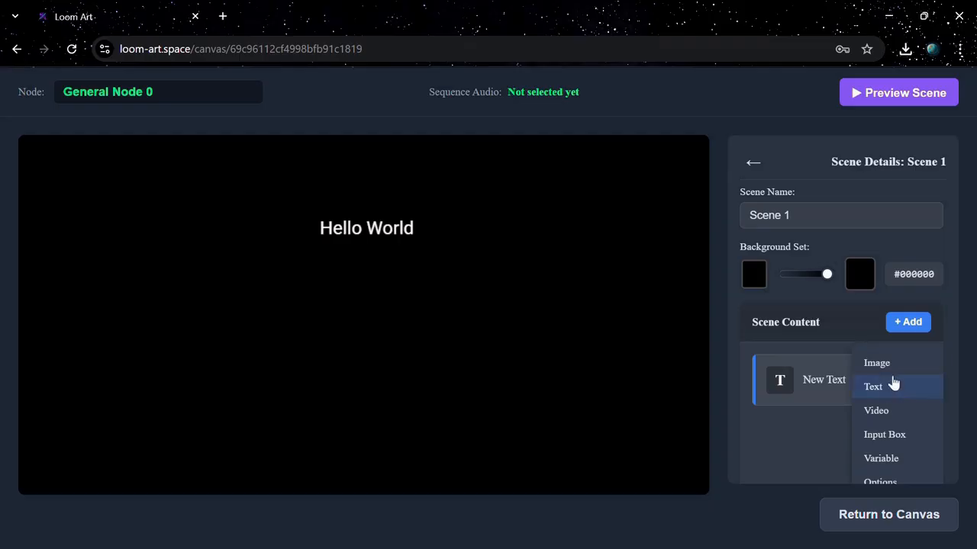
left_click(891, 366)
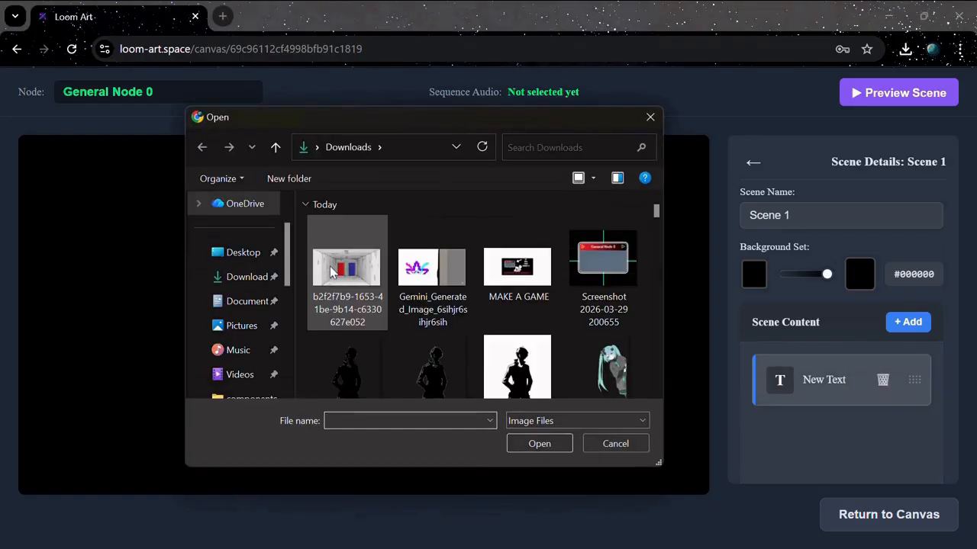
left_click(332, 271)
left_click(535, 444)
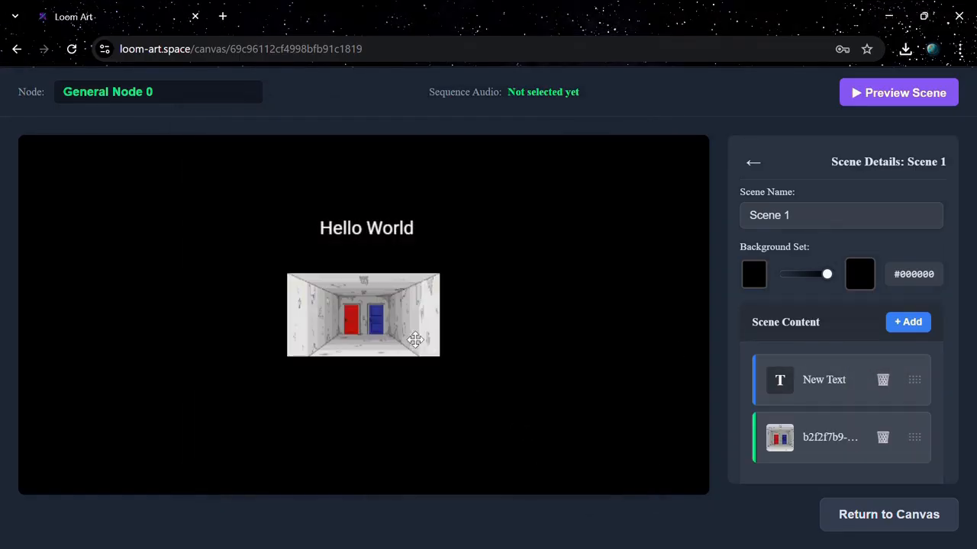
left_click_drag(411, 333, 420, 357)
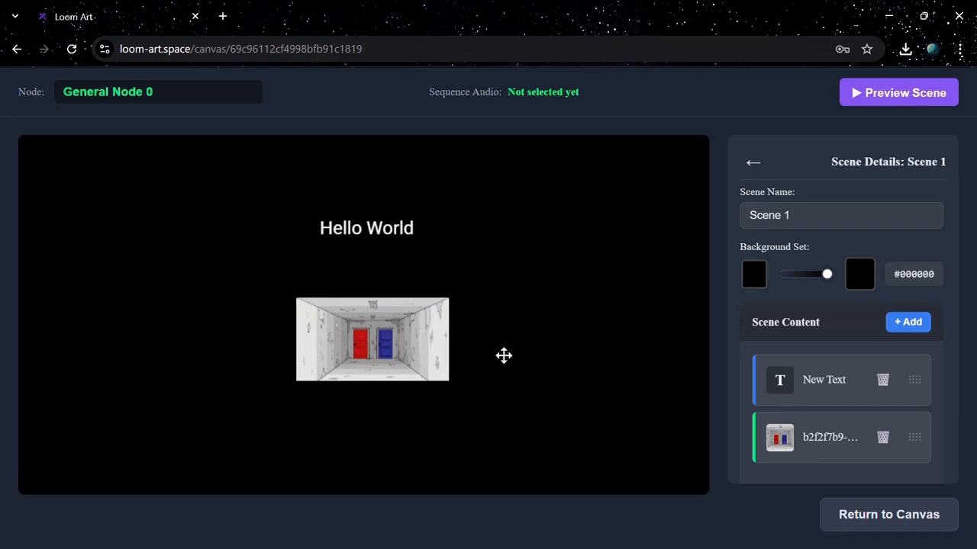
Preview the scene, advance through its content, and stop the preview.
left_click(878, 98)
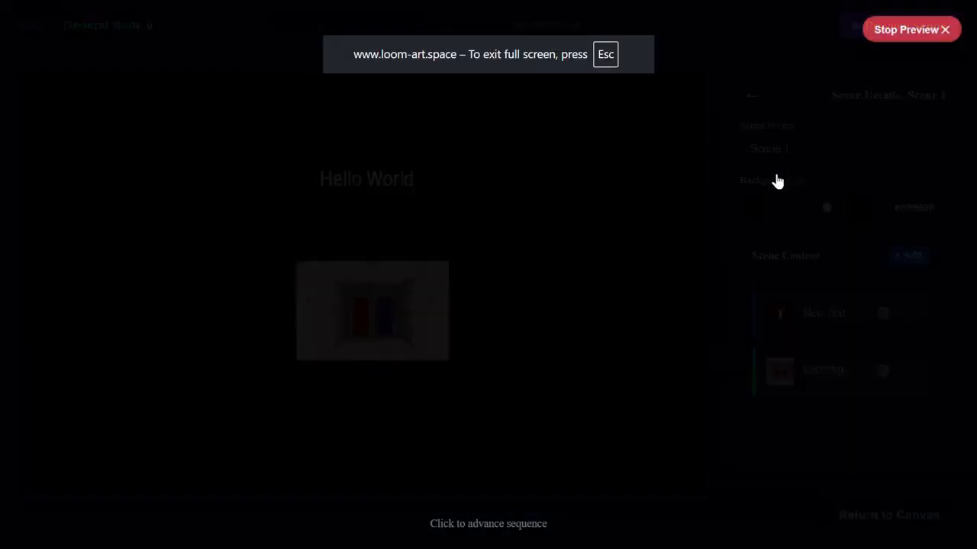
left_click(576, 271)
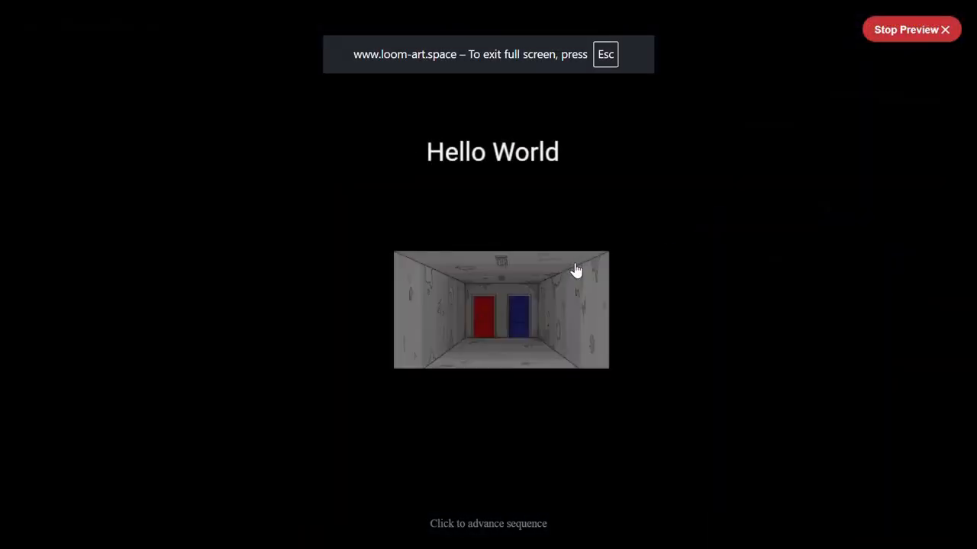
left_click(925, 30)
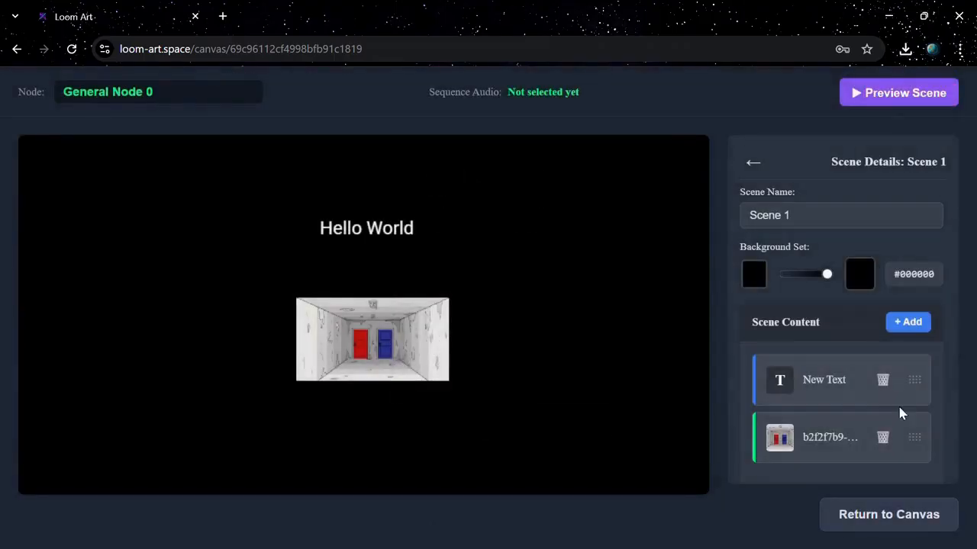
Reorder the scene content so the doors image comes before the text, and preview the new sequence.
left_click_drag(913, 435, 907, 373)
left_click(901, 92)
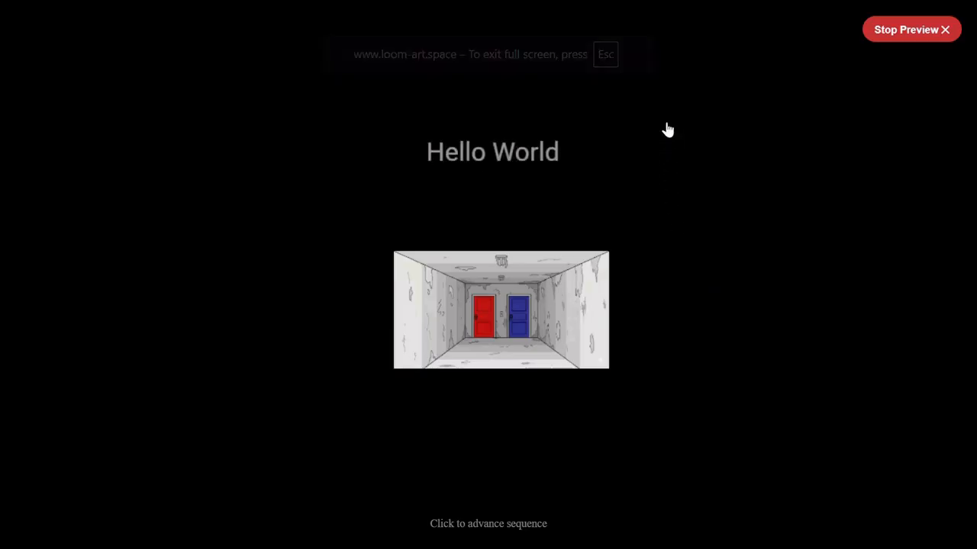
left_click(889, 43)
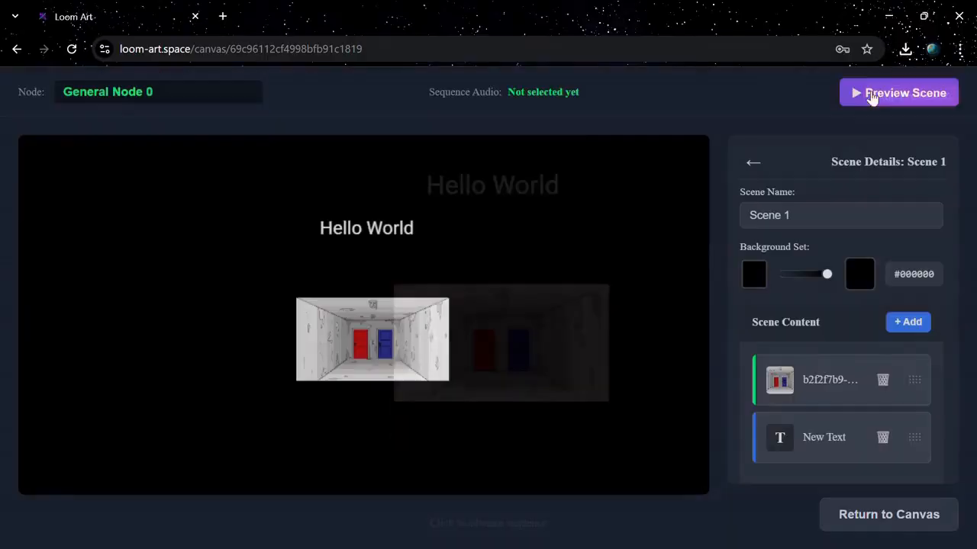
Open the Hello World text component for editing and adjust its text properties.
left_click(822, 437)
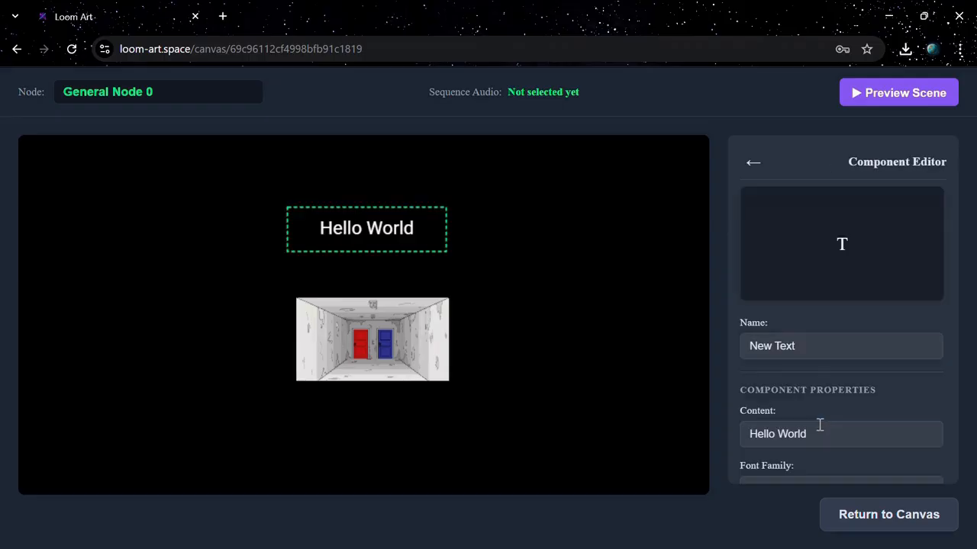
scroll(817, 366, "down", 4)
left_click(756, 300)
left_click(805, 347)
left_click_drag(805, 347, 892, 252)
left_click(892, 253)
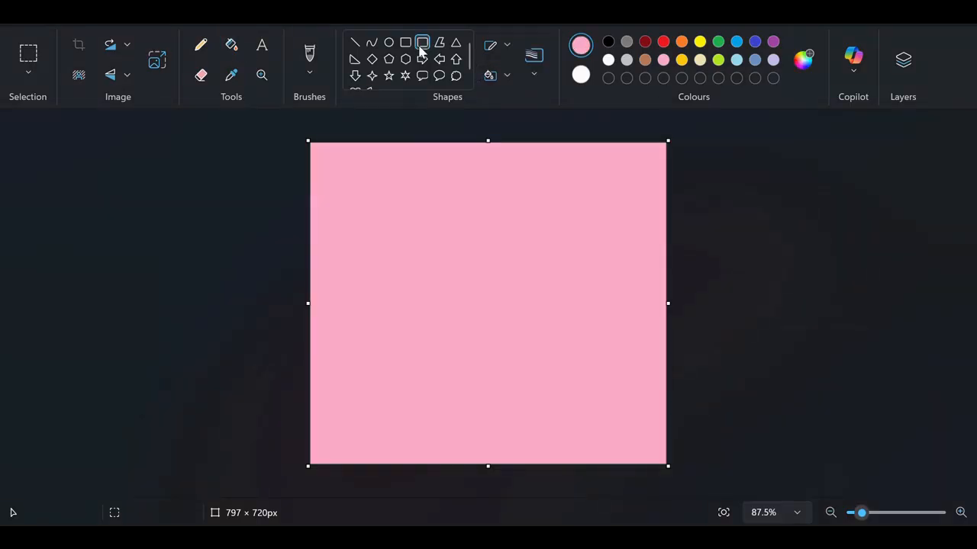
In Paint, draw a red rounded frame near the pink canvas's upper edge containing two stacked white-filled boxes, the lower about 245 × 84 px.
left_click(663, 42)
mouse_move(430, 181)
left_mouse_down()
mouse_move(530, 257)
mouse_move(470, 161)
mouse_move(544, 196)
left_mouse_up()
left_click_drag(436, 206, 546, 241)
left_click(519, 194)
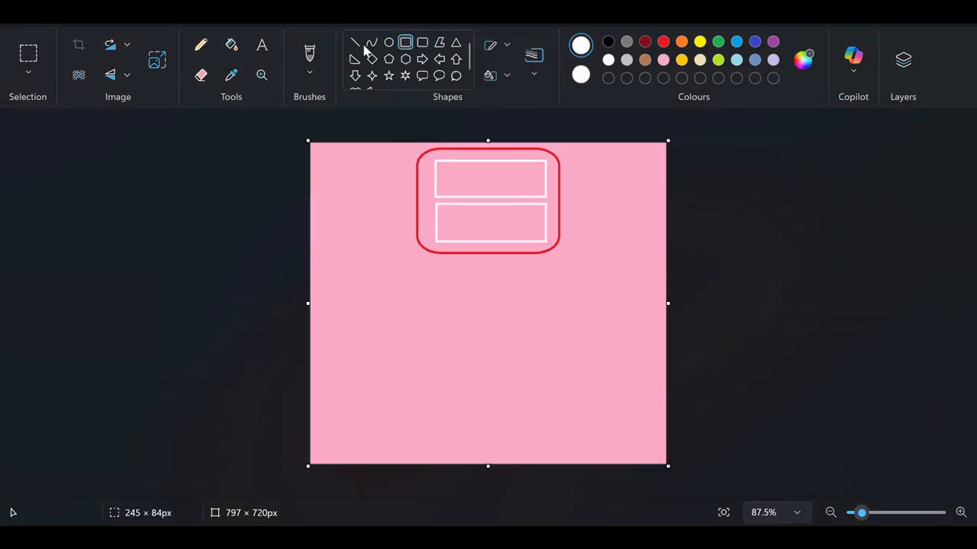
left_click(231, 44)
left_click(488, 178)
left_click(488, 222)
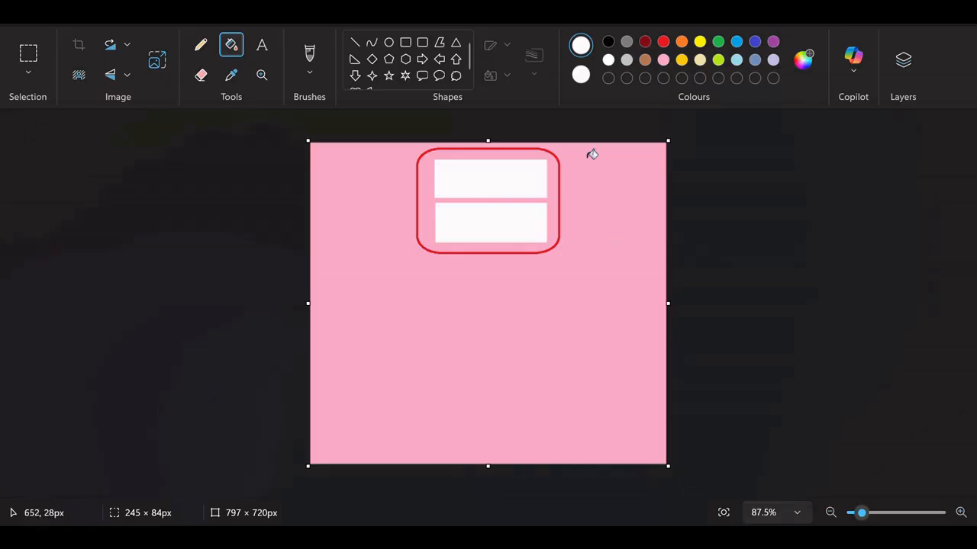
Draw two black diagonal lines spreading down from the lower white box and handwrite arrowed labels beside both boxes, marking the lower one "Choice".
left_click(355, 42)
left_click(608, 41)
left_click_drag(465, 234, 390, 367)
mouse_move(515, 233)
left_mouse_down()
mouse_move(595, 372)
mouse_move(584, 372)
left_mouse_up()
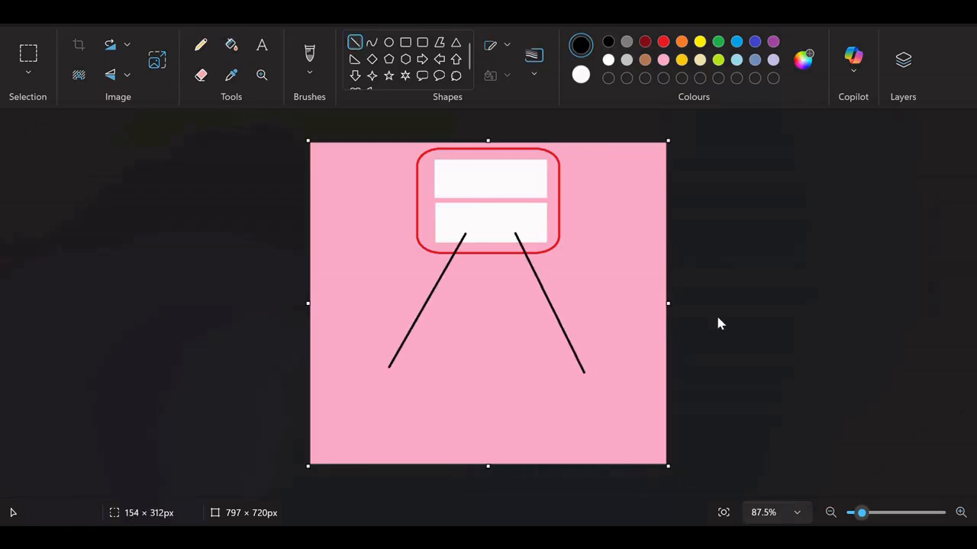
left_click(309, 55)
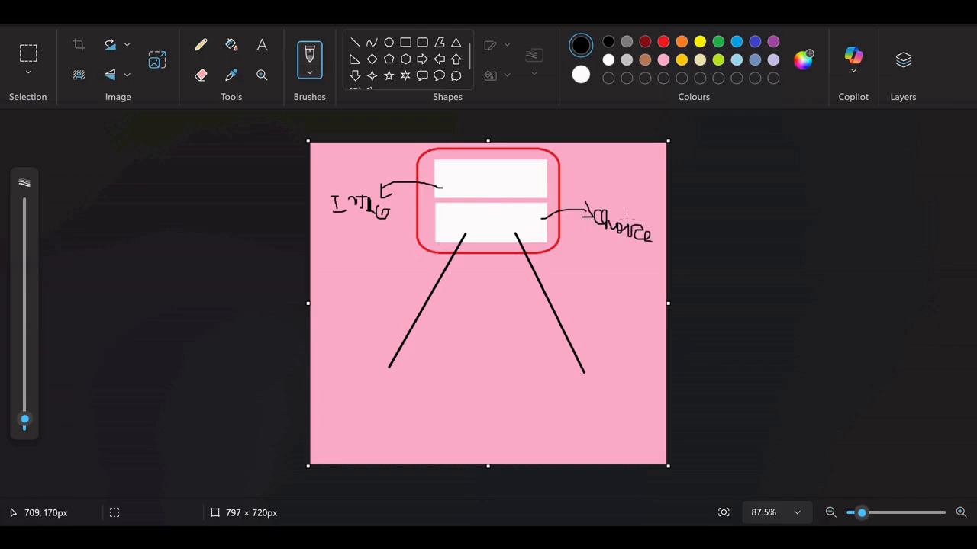
Draw two red-outlined rounded rectangles at the lower ends of the diagonal lines, the second about 328 × 180 px.
left_click(422, 42)
left_click(645, 42)
mouse_move(342, 381)
left_mouse_down()
mouse_move(426, 445)
mouse_move(473, 458)
left_mouse_up()
left_click_drag(411, 424, 394, 415)
left_click(663, 54)
left_click(663, 42)
left_click_drag(497, 373, 645, 452)
left_click(711, 411)
Fill the rounded rectangle under the right-hand line with blue and the one under the left-hand line with red.
left_click(231, 45)
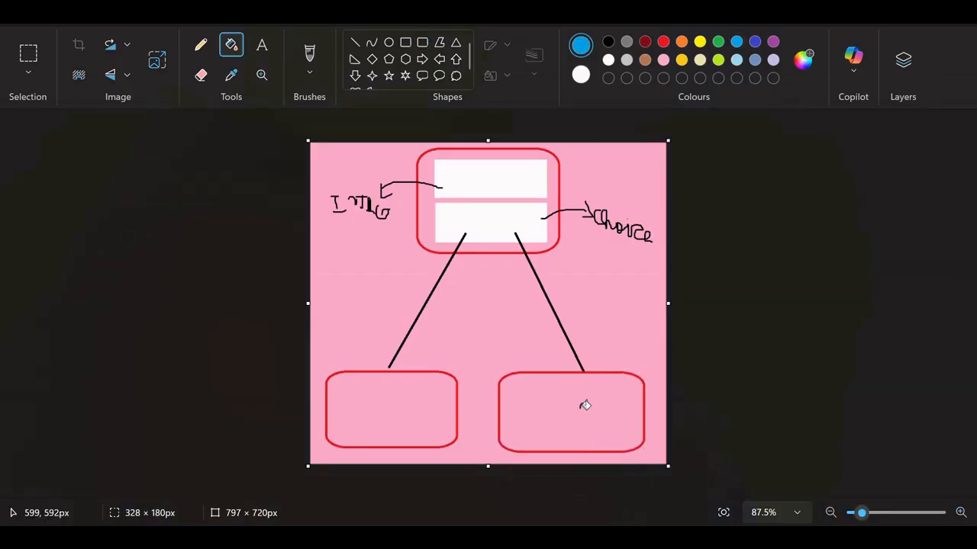
left_click(571, 389)
left_click(663, 42)
left_click(431, 381)
Handwrite "RED" in the red box and "BLUE" in the blue box with a thicker white brush.
left_click(309, 55)
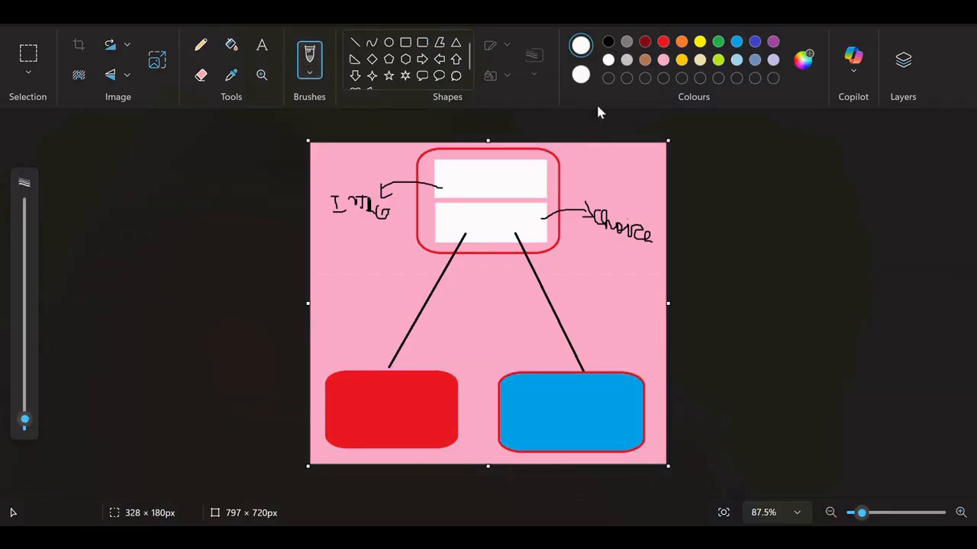
mouse_move(25, 419)
left_mouse_down()
mouse_move(24, 373)
mouse_move(24, 402)
left_mouse_up()
left_click_drag(343, 408, 344, 417)
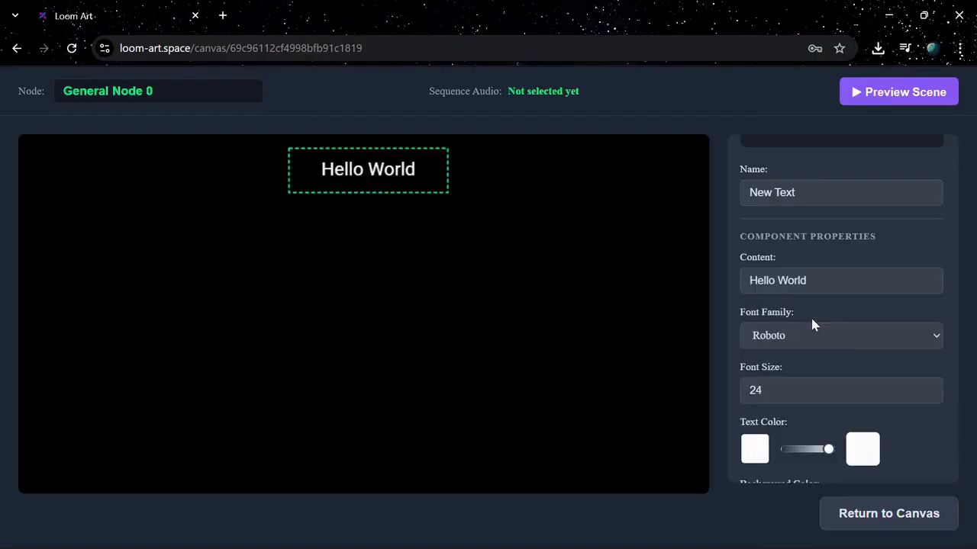
Back in the Loom Art scene editor, set the first text's content to "You slowly blink into consciousness...".
type("You slowly blink into consciousness")
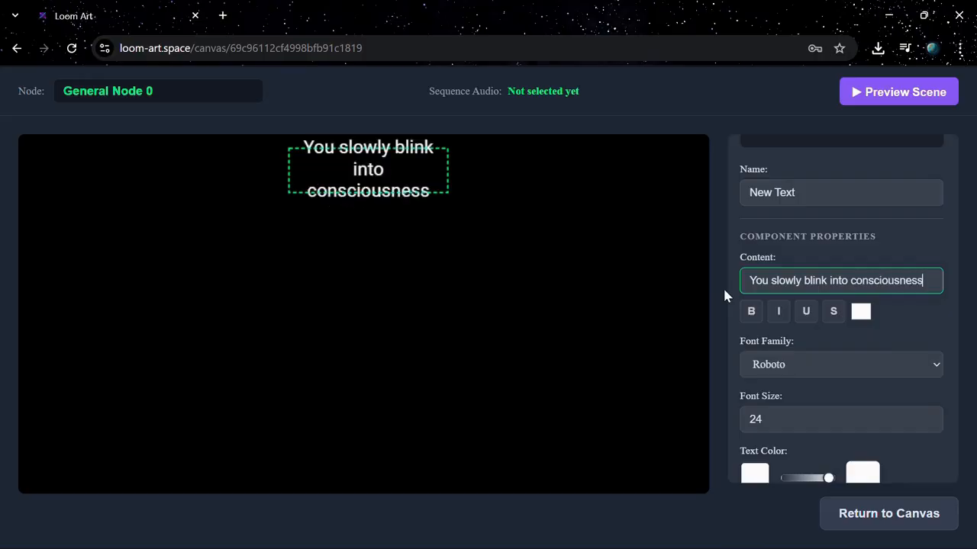
left_click(918, 202)
type("...")
Add a widened second text below the first reading "Coughing and grunting, you try to pick yourself up off the dusty floor...".
left_click(832, 338)
left_click_drag(813, 252, 728, 261)
type("Coughing adn")
key("BackSpace")
key("BackSpace")
type("nd grunting")
left_click_drag(777, 242, 809, 248)
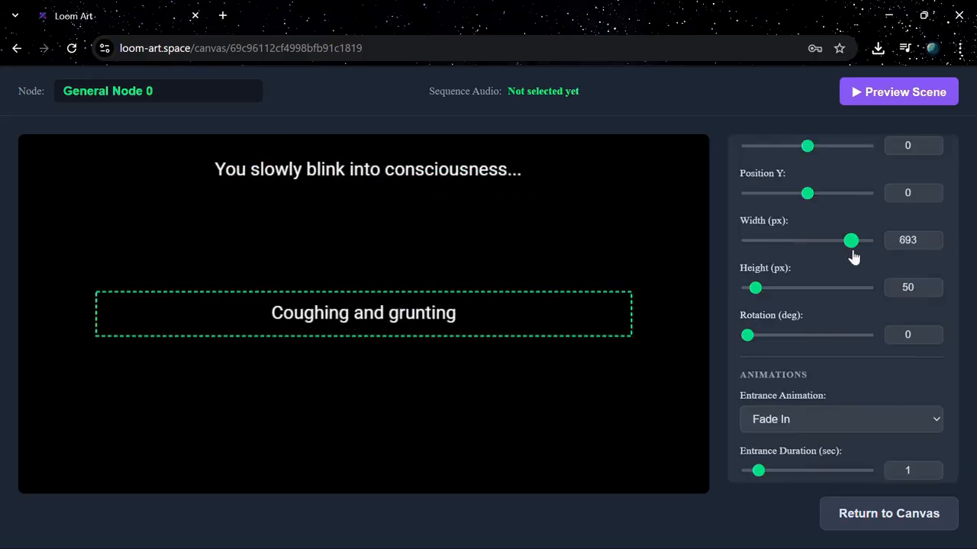
scroll(809, 253, "up", 5)
left_click(896, 177)
type(", you try to pick yourself up off the dusty floor...")
scroll(805, 339, "up", 5)
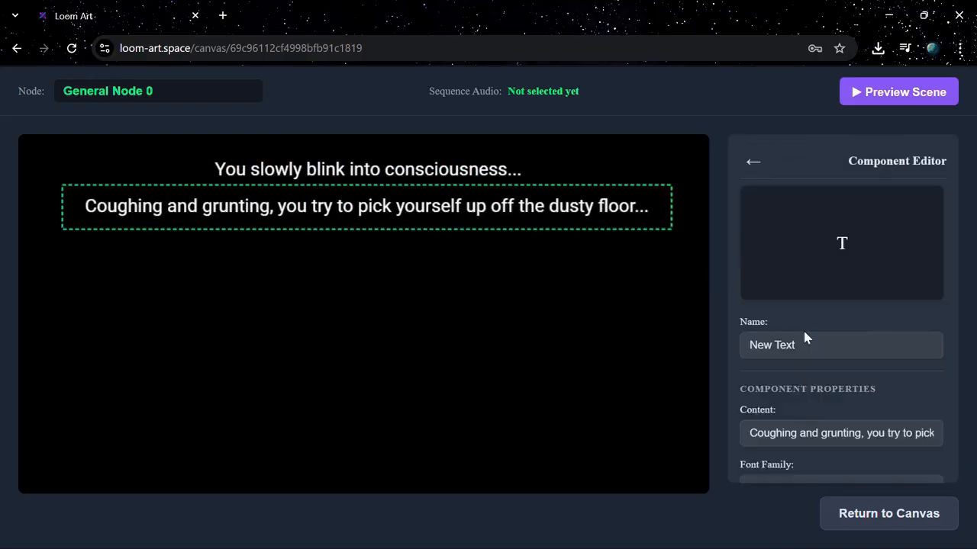
left_click(753, 162)
Add a third text reading "Where am I?" in quotation marks and place it below the second line.
left_click(909, 320)
left_click_drag(206, 195, 407, 313)
left_click_drag(815, 314, 736, 309)
type("\"Where am I?\"")
Set the "Where am I?" text's font to Merriweather and its text colour to purple.
left_click(802, 396)
left_click(790, 71)
scroll(821, 366, "down", 2)
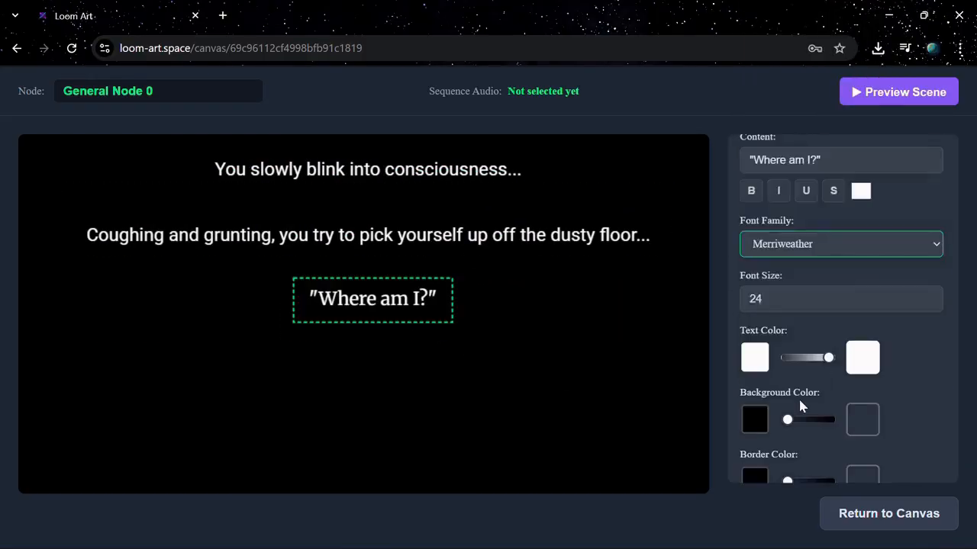
left_click(754, 357)
left_click(753, 162)
Add a fourth text reading "You ask yourself, muttering under your breath as you pat the dust off your skin..." below the purple line.
left_click(909, 320)
left_click(824, 435)
left_click_drag(813, 274, 859, 283)
left_click_drag(810, 160, 731, 185)
type("You ask yoursel, muttering under your breath as you pat the dust off your skin...")
scroll(811, 306, "up", 3)
left_click(753, 162)
Add a widened fifth text reading "You look around. What do you see ?" and place it near the scene's lower edge.
left_click(909, 321)
scroll(839, 328, "down", 3)
left_click_drag(206, 194, 393, 472)
left_click(824, 432)
left_click_drag(810, 257, 745, 262)
type("You look around. What do you see ?")
scroll(787, 317, "down", 4)
left_click_drag(777, 323, 806, 325)
left_click(753, 162)
Preview how Scene 1's text lines play, and end the preview.
scroll(820, 382, "down", 4)
left_click(819, 455)
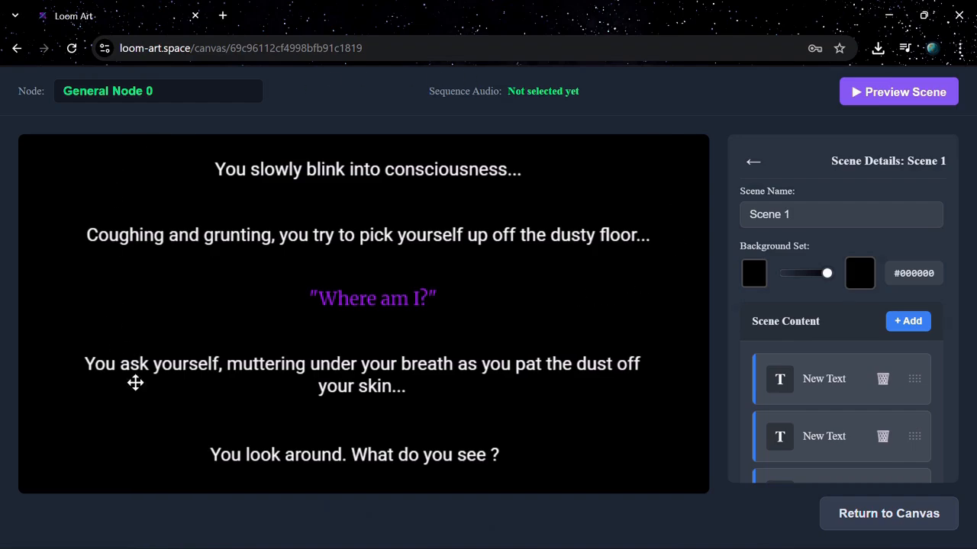
left_click(893, 92)
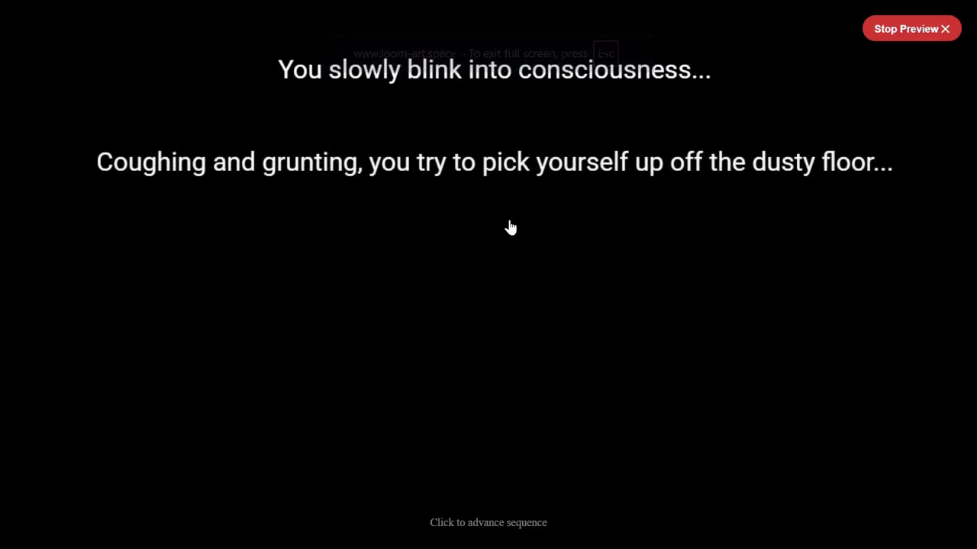
left_click(894, 35)
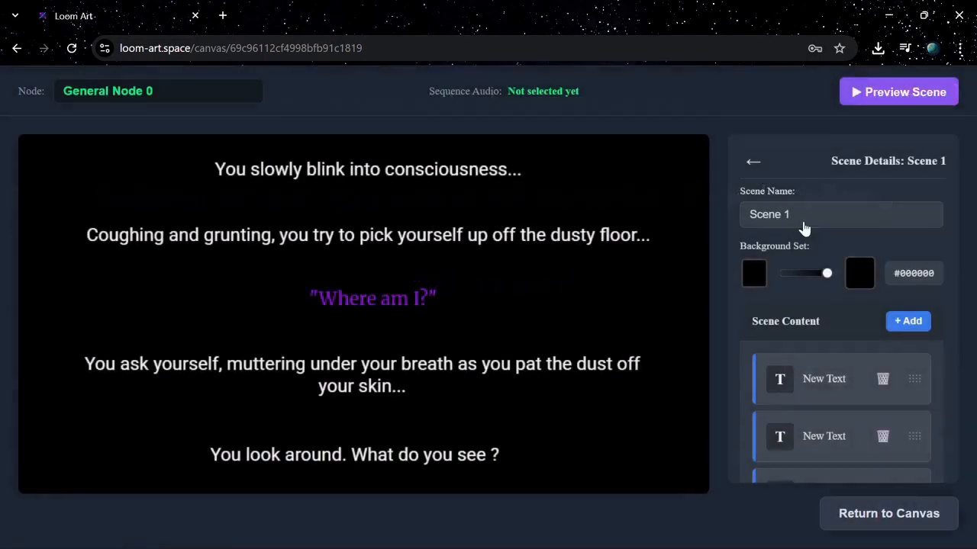
Review the animation and rendering settings of Scene 1's first two text lines.
left_click(822, 399)
scroll(820, 390, "down", 10)
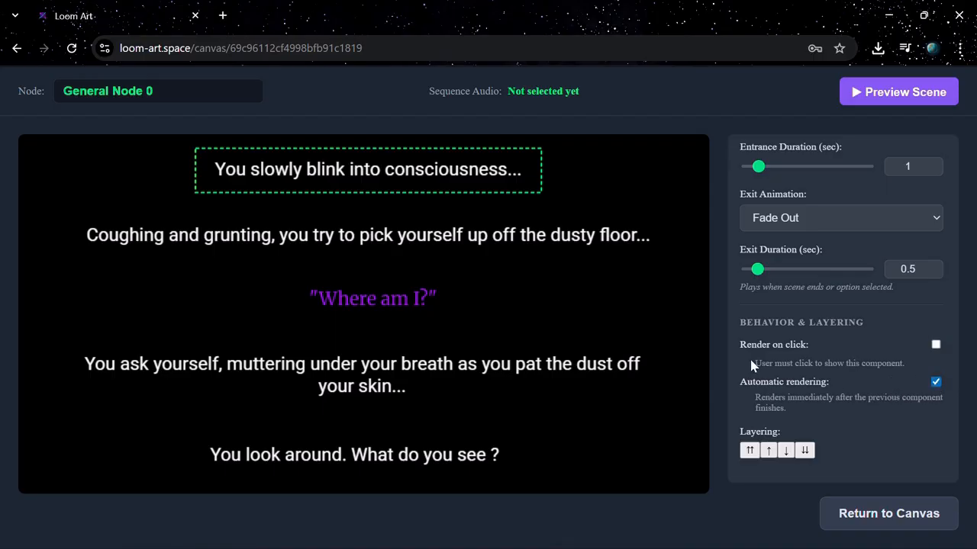
scroll(752, 362, "up", 12)
left_click(752, 160)
scroll(812, 378, "down", 3)
left_click(824, 206)
scroll(830, 357, "down", 8)
scroll(830, 363, "down", 3)
scroll(818, 352, "up", 12)
left_click(753, 160)
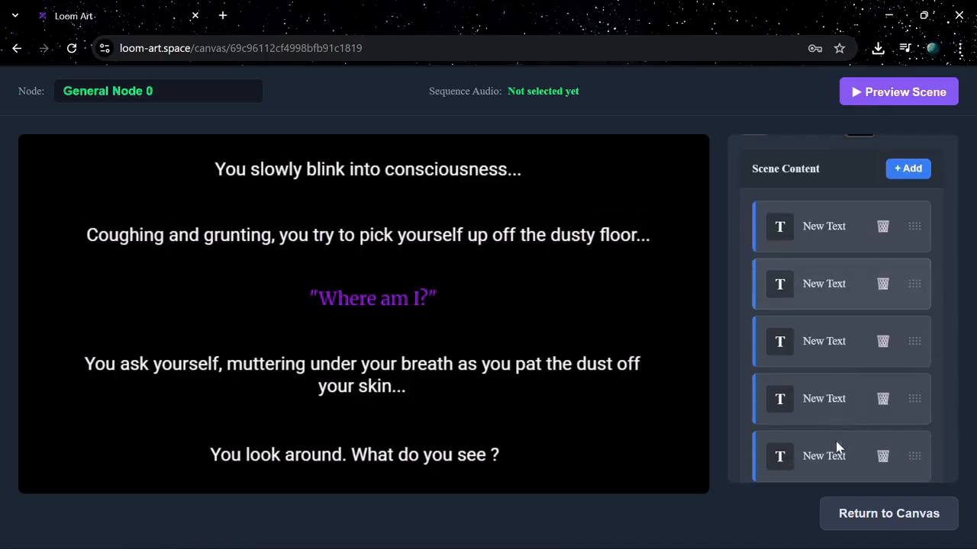
Review the settings of the purple "Where am I?" text and the "You ask yourself..." text in Scene 1.
left_click(836, 447)
scroll(847, 366, "down", 8)
scroll(839, 362, "up", 4)
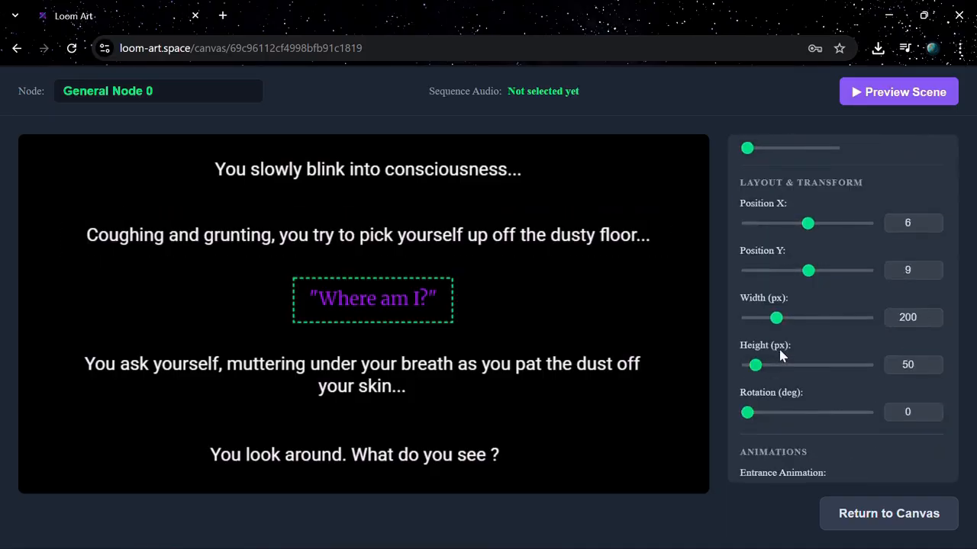
scroll(780, 355, "up", 4)
left_click(752, 160)
scroll(811, 366, "down", 3)
left_click(819, 344)
scroll(908, 373, "down", 8)
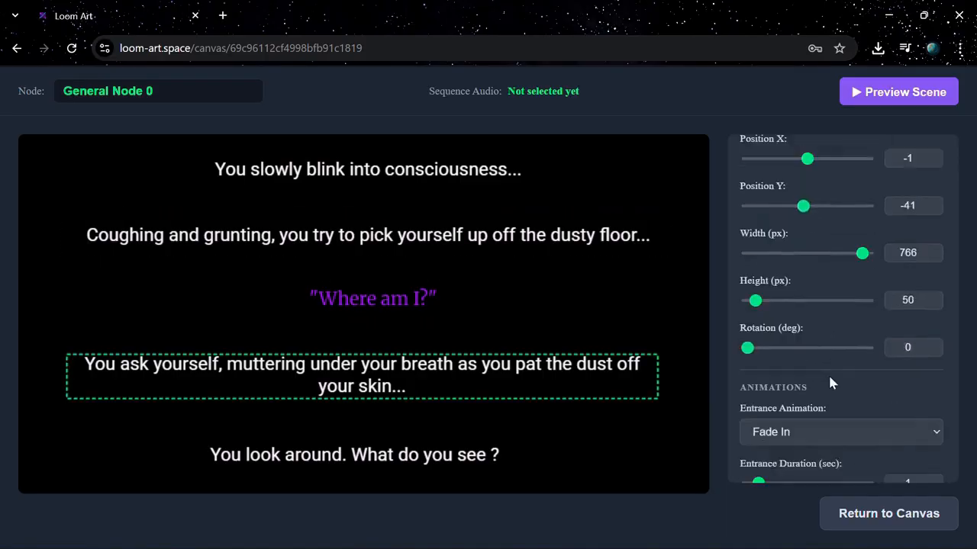
scroll(753, 343, "up", 12)
left_click(753, 161)
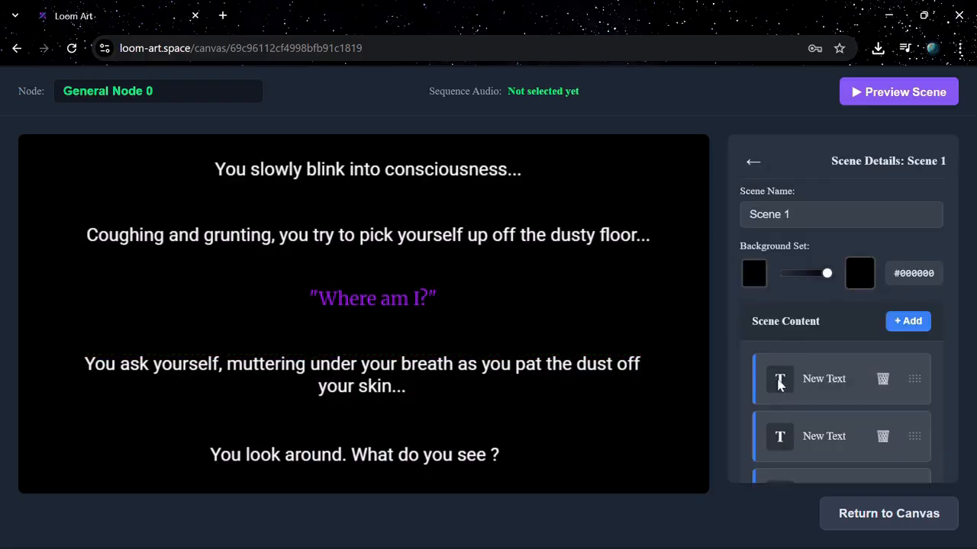
Enable automatic rendering for the "You look around. What do you see ?" text and return to the scene details.
left_click(789, 372)
scroll(789, 372, "down", 8)
left_click(936, 381)
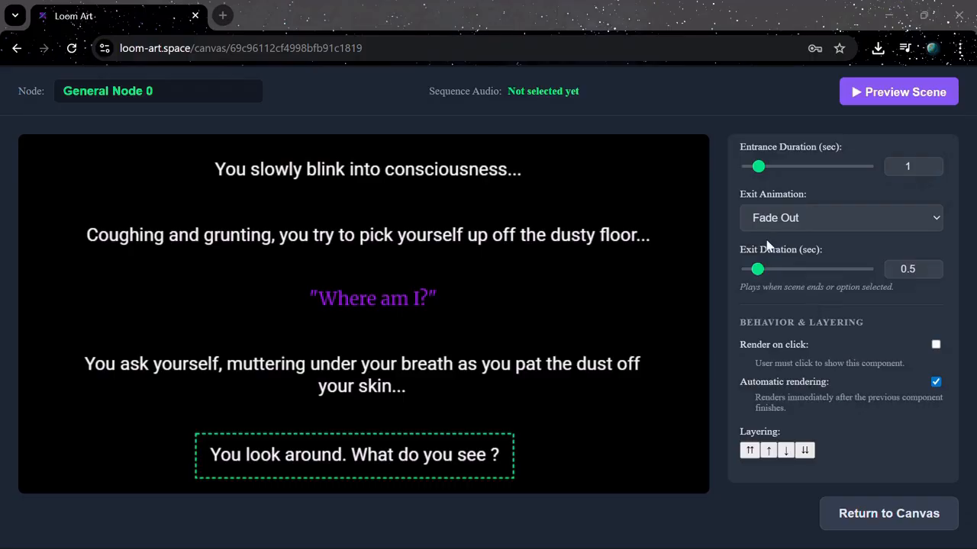
scroll(768, 244, "up", 12)
left_click(752, 161)
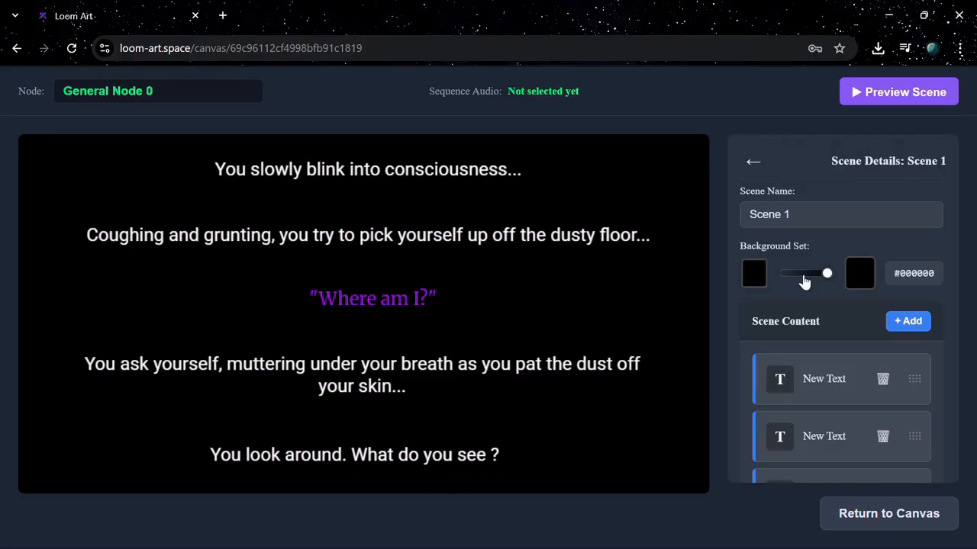
Enable Render on click for the opening text "You slowly blink into consciousness...".
left_click(817, 357)
scroll(815, 356, "down", 8)
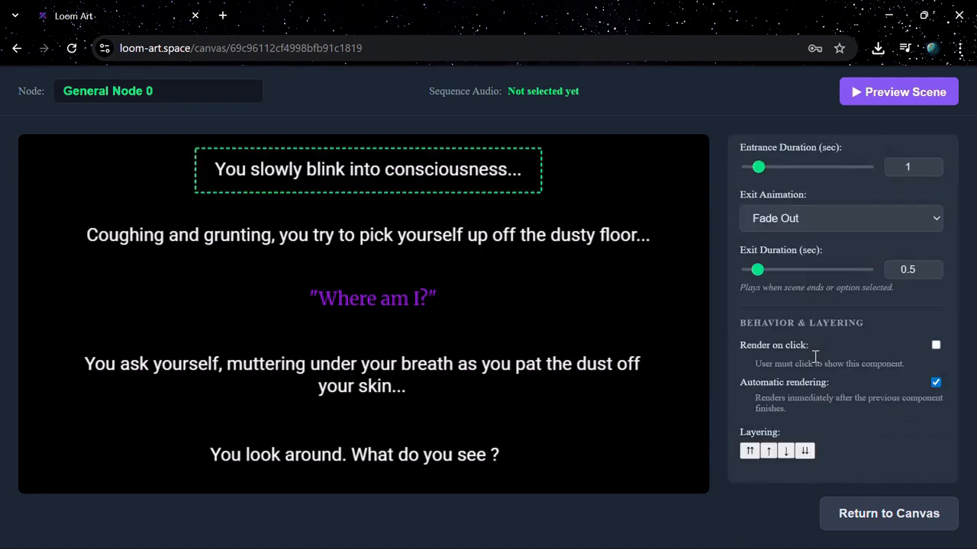
left_click(935, 346)
scroll(821, 327, "up", 10)
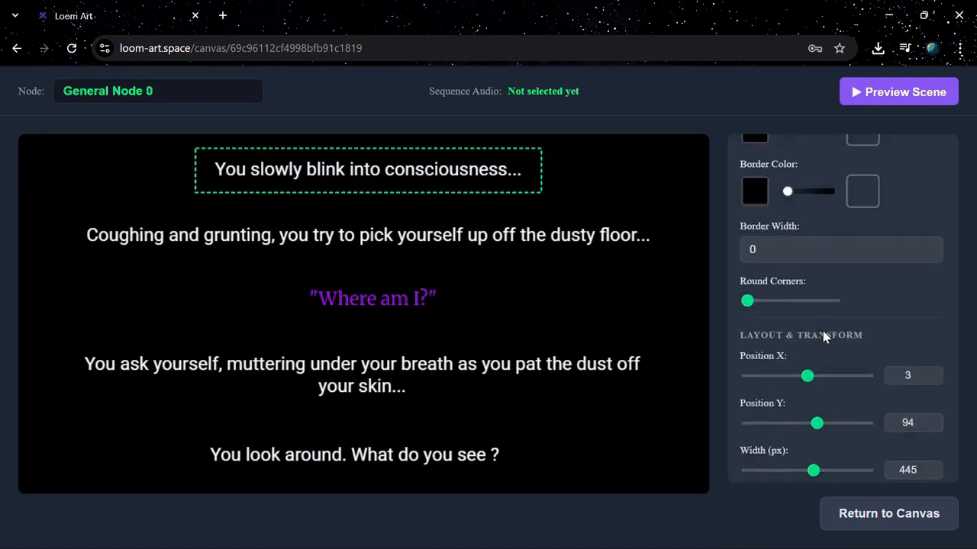
Preview Scene 1 again, advance the sequence to play all its lines, and stop the preview.
left_click(877, 95)
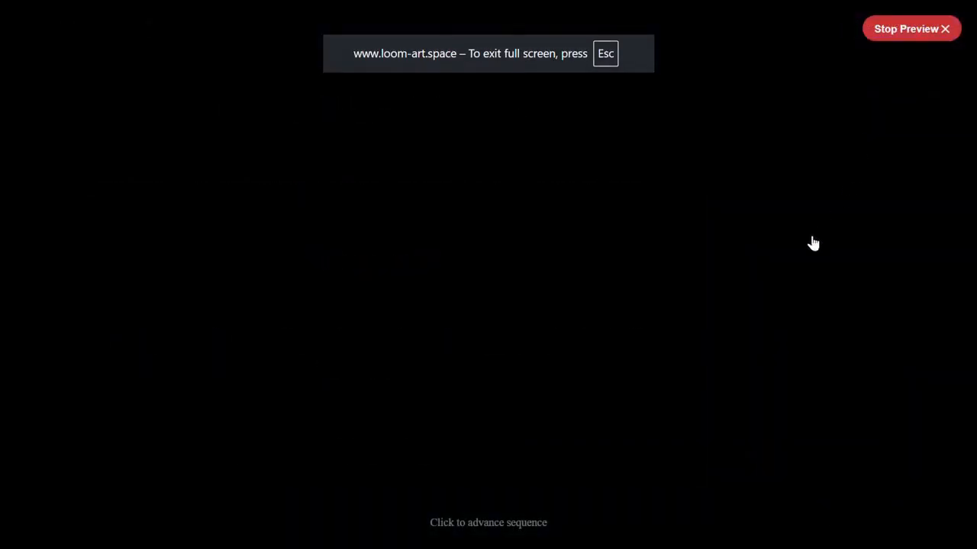
left_click(428, 182)
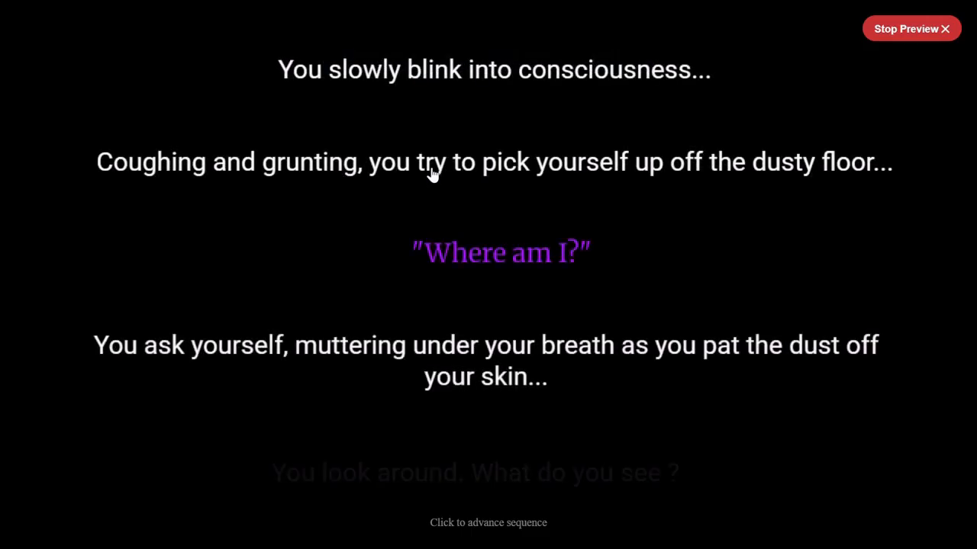
left_click(894, 38)
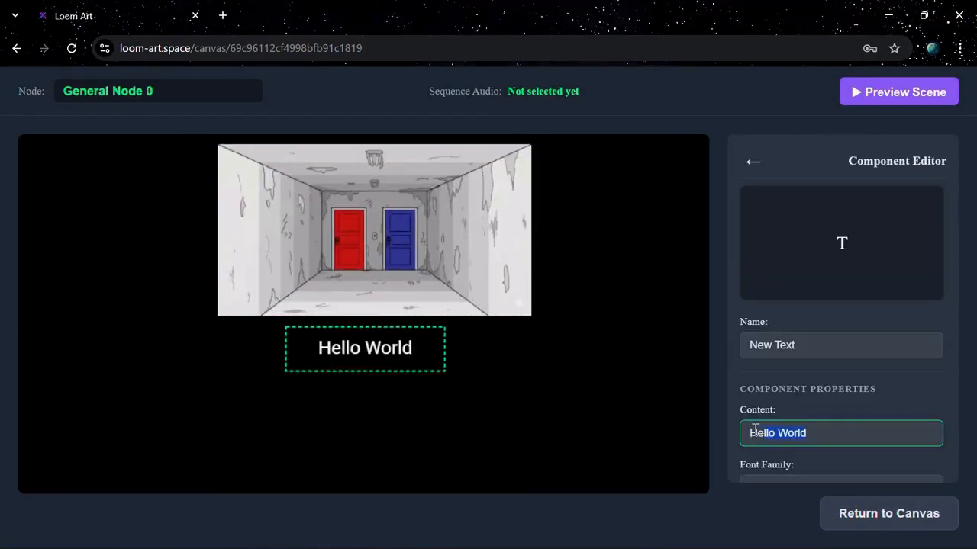
Enter "I see... I see doors? A red one and a blue one" below Scene 2's door image and colour the text purple.
type("\"I see... I see \"doors? A red one and a blue one")
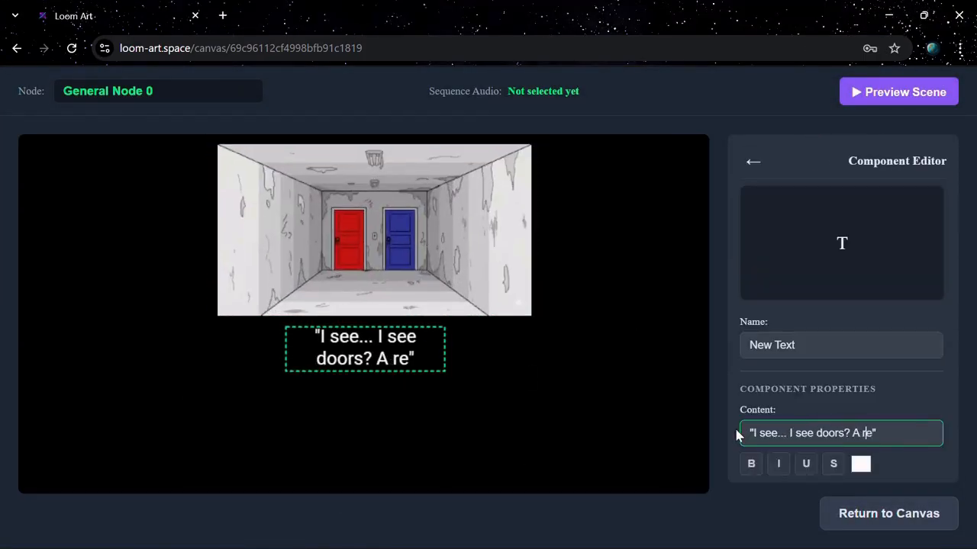
scroll(755, 343, "down", 5)
scroll(756, 404, "up", 3)
left_click(755, 402)
Set up Scene 2's options box with the choices "The Red Door" and "The Blue Door" below the purple text.
left_click(840, 288)
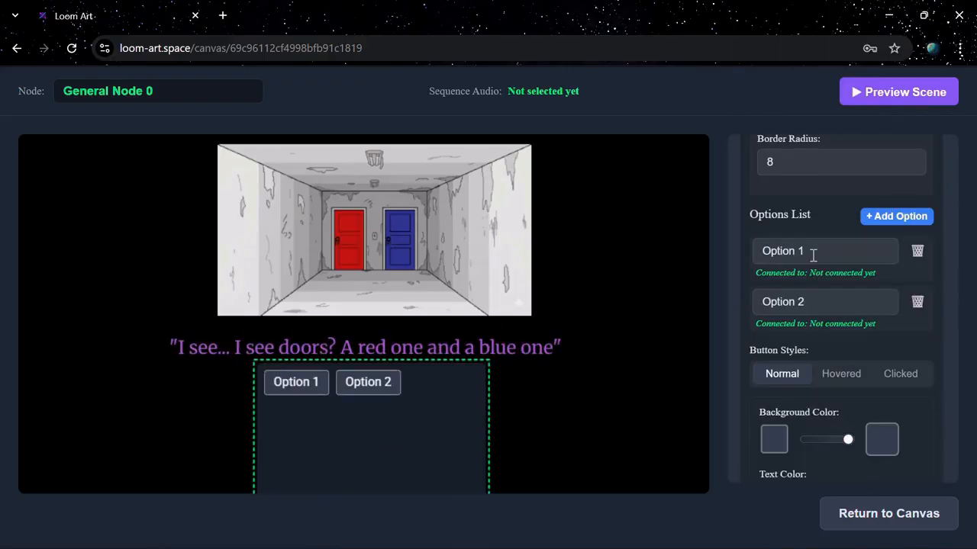
left_click_drag(813, 253, 755, 252)
type("The Red Door")
left_click_drag(810, 302, 787, 277)
type("The Blue Door")
scroll(804, 333, "down", 10)
left_click(932, 275)
left_click_drag(786, 324, 756, 324)
scroll(848, 343, "up", 10)
left_click(753, 160)
scroll(813, 322, "down", 1)
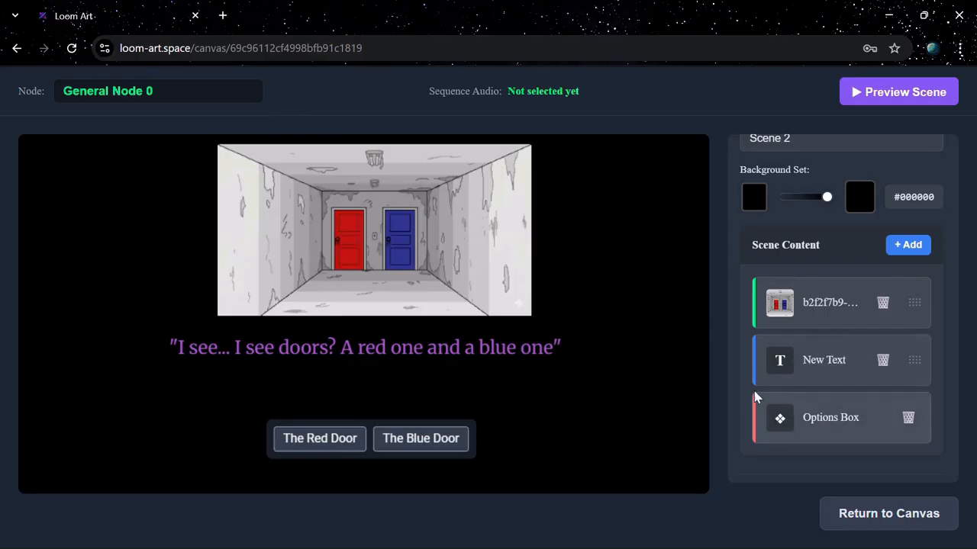
Enable a 5-second time limit on Scene 2's options box.
left_click(811, 419)
scroll(837, 355, "down", 5)
scroll(834, 355, "down", 10)
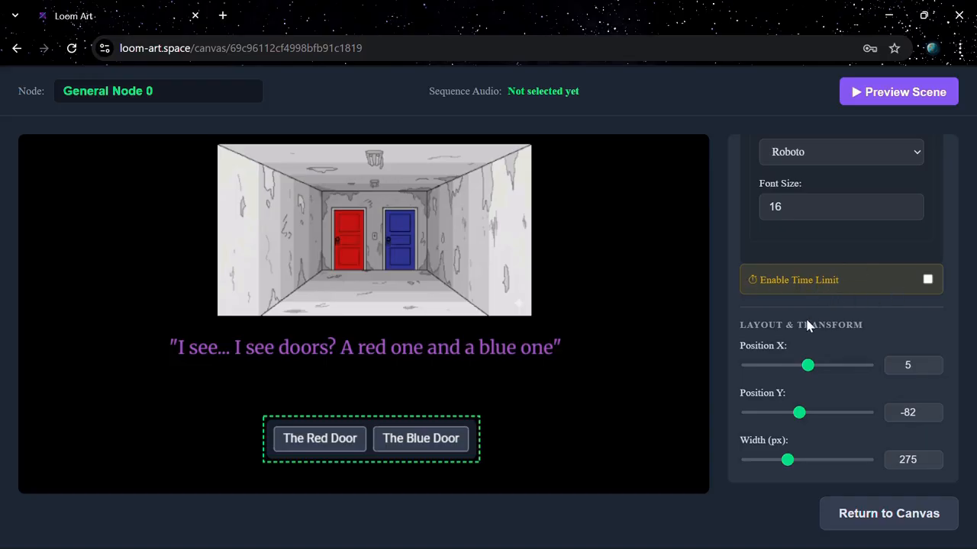
left_click(928, 281)
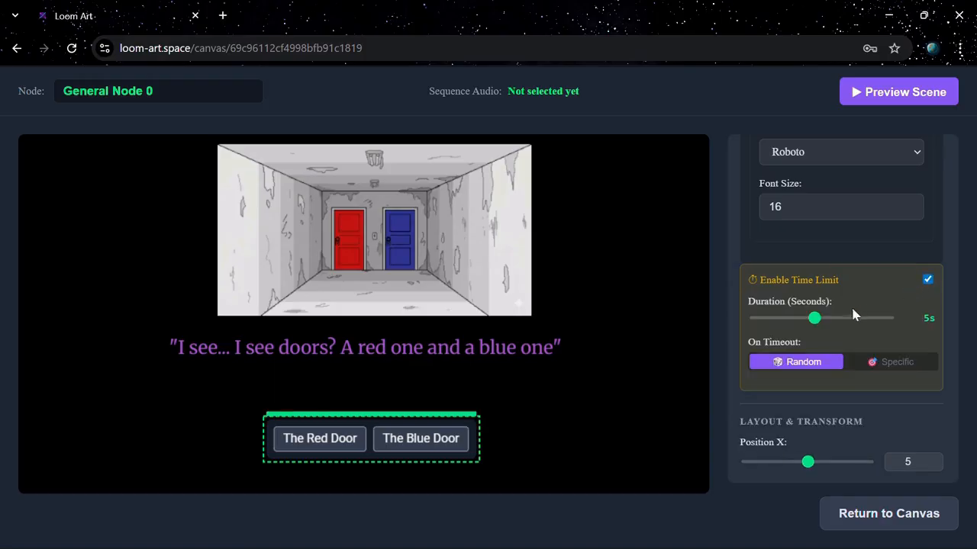
mouse_move(815, 323)
left_mouse_down()
mouse_move(842, 323)
mouse_move(816, 328)
left_mouse_up()
Set the options box's timeout behaviour to Specific, choosing The Blue Door.
scroll(815, 345, "down", 1)
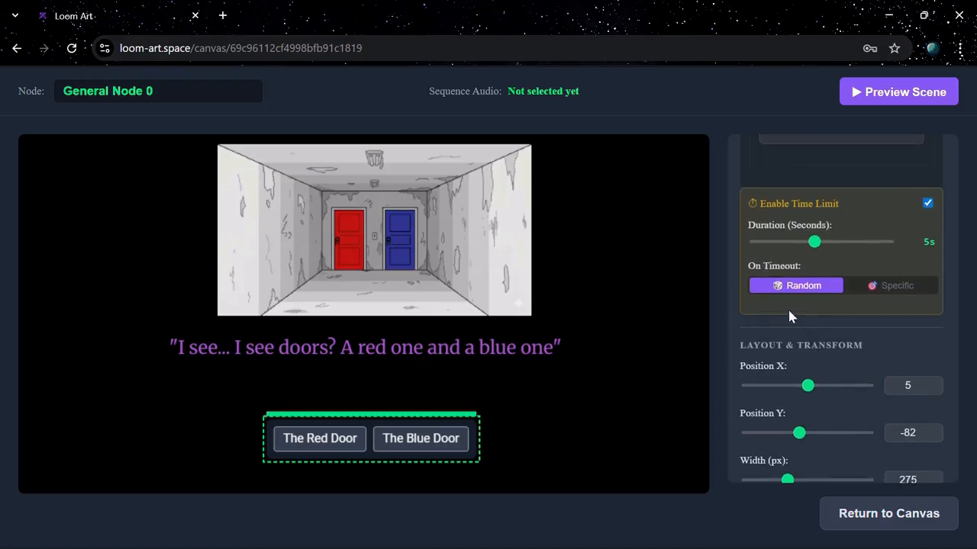
left_click(885, 290)
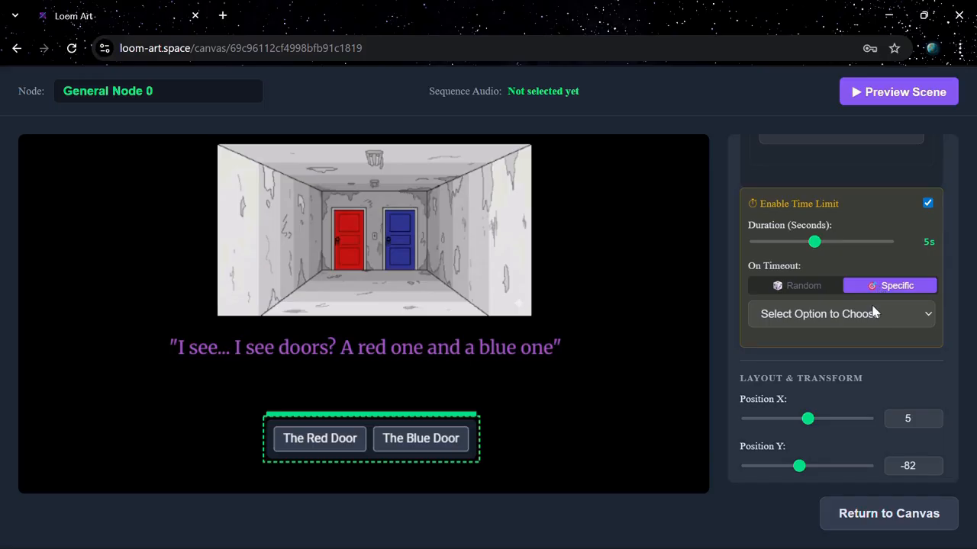
left_click(843, 314)
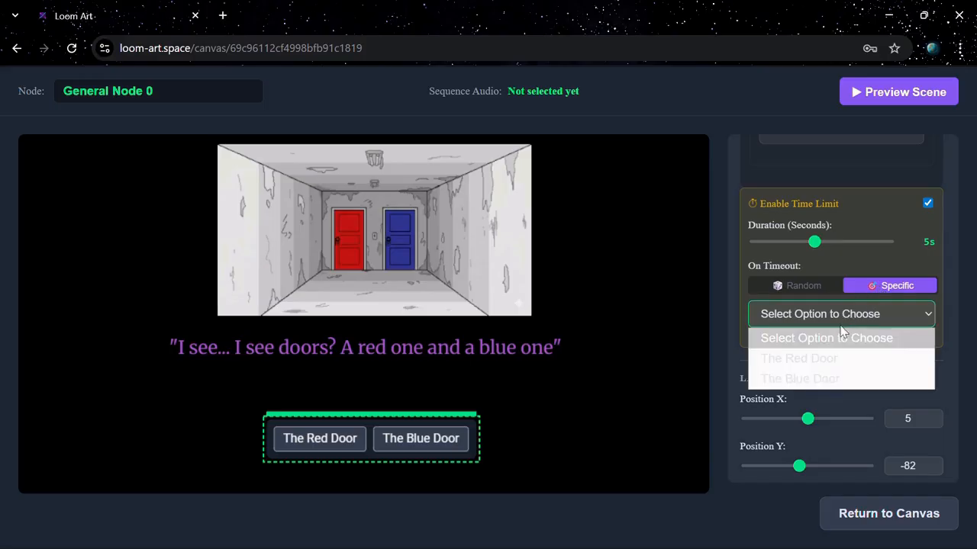
left_click(826, 379)
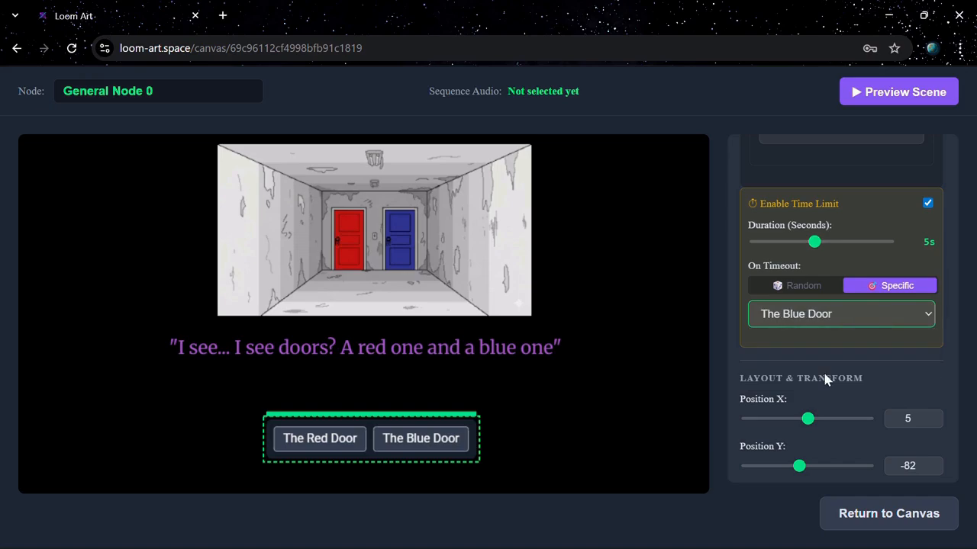
scroll(825, 372, "up", 15)
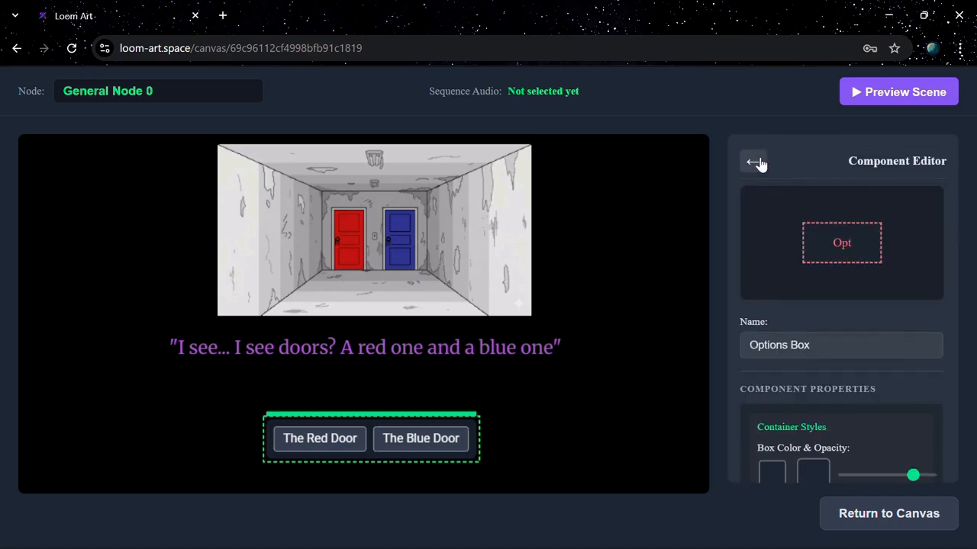
Leave the scene editor for the node canvas and save the project.
left_click(756, 163)
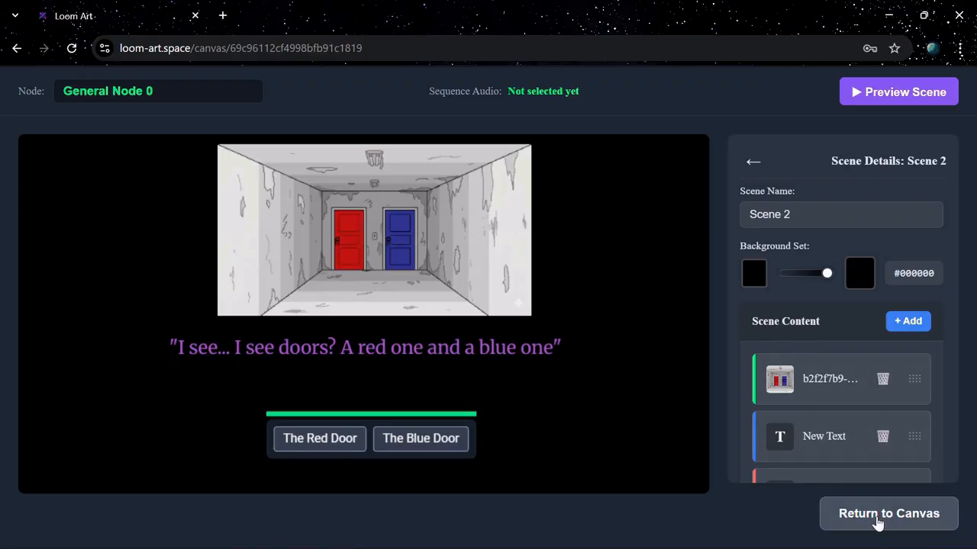
left_click(877, 520)
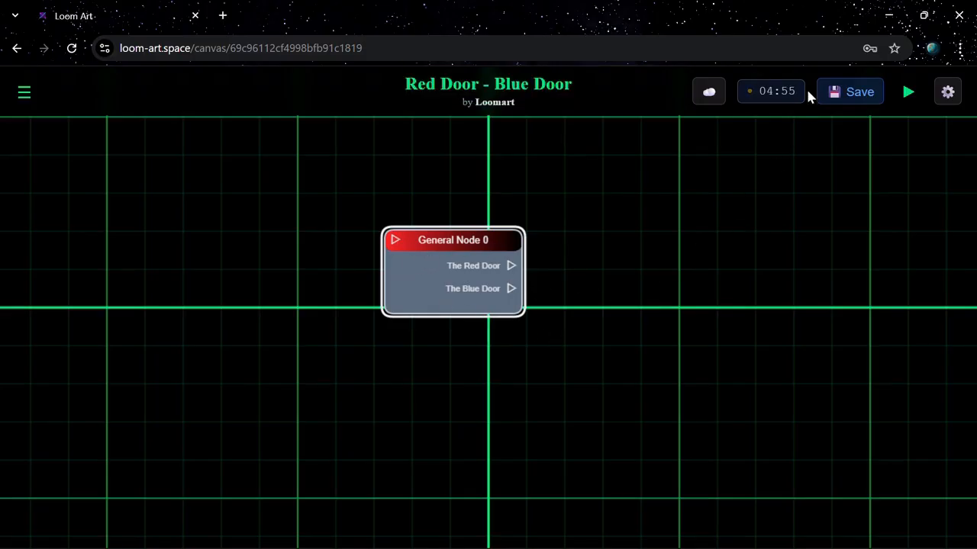
left_click(851, 98)
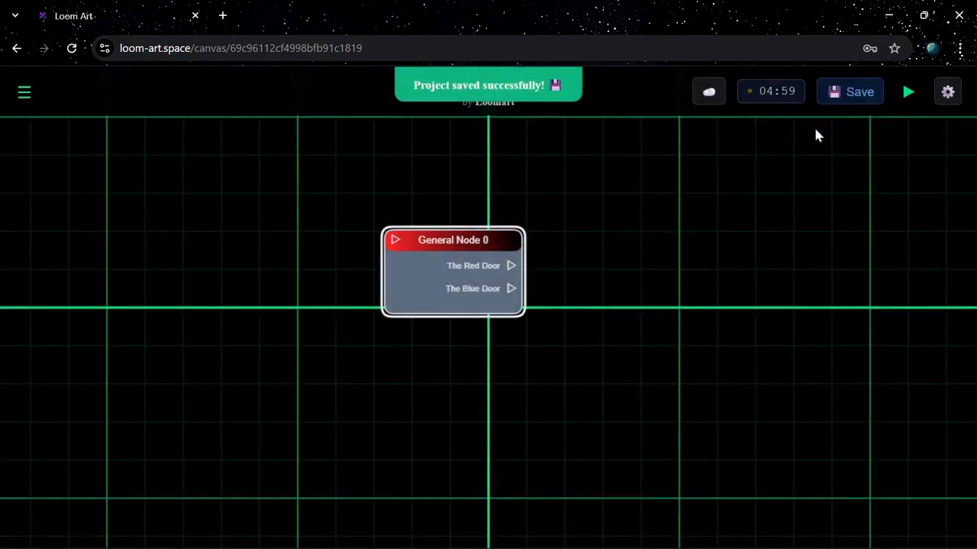
Add another General Node to the canvas, above and to the right of General Node 0.
scroll(481, 288, "up", 3)
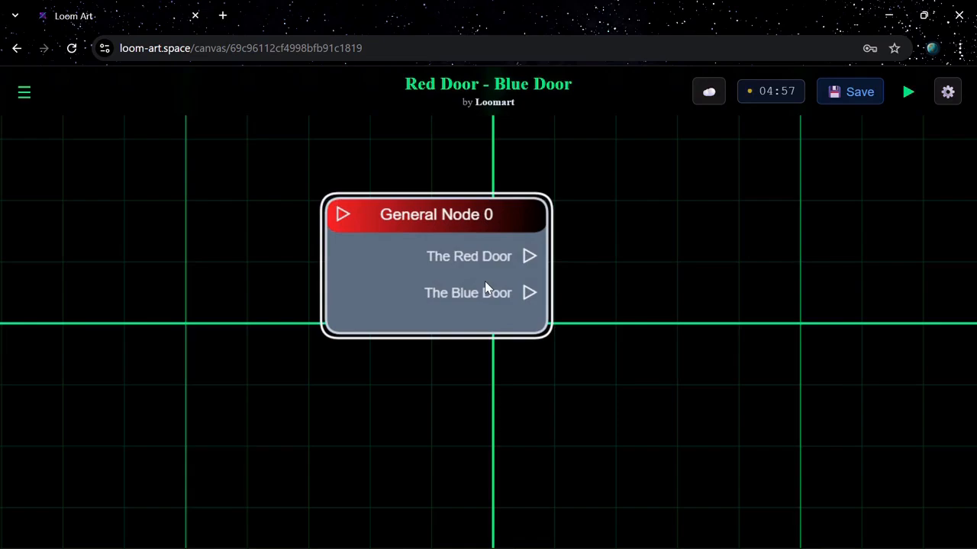
scroll(485, 288, "up", 2)
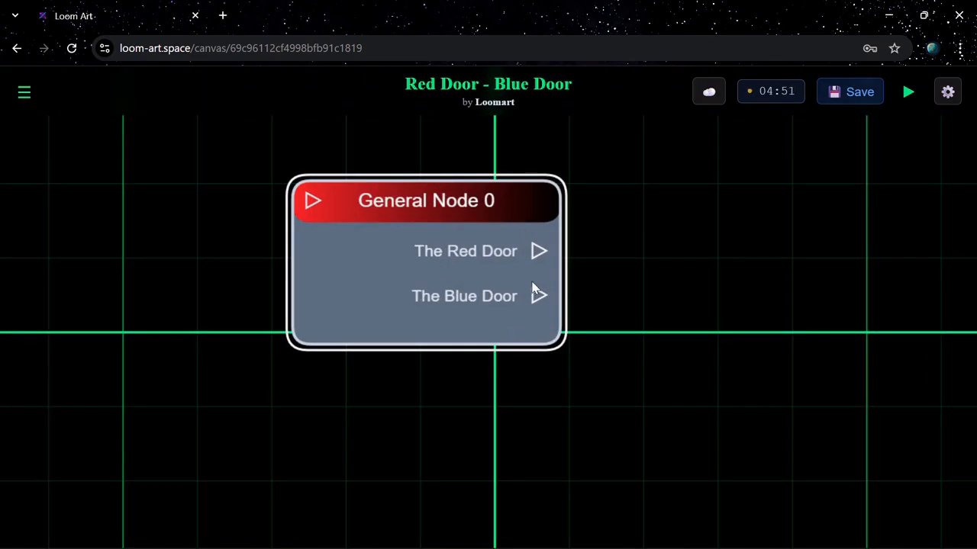
scroll(548, 291, "up", 2)
scroll(550, 290, "down", 5)
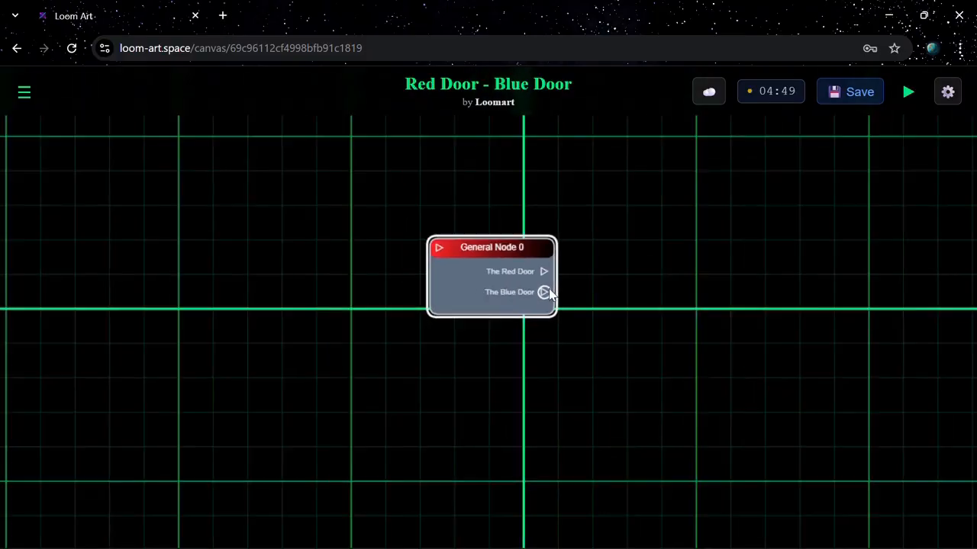
left_click_drag(505, 319, 630, 412)
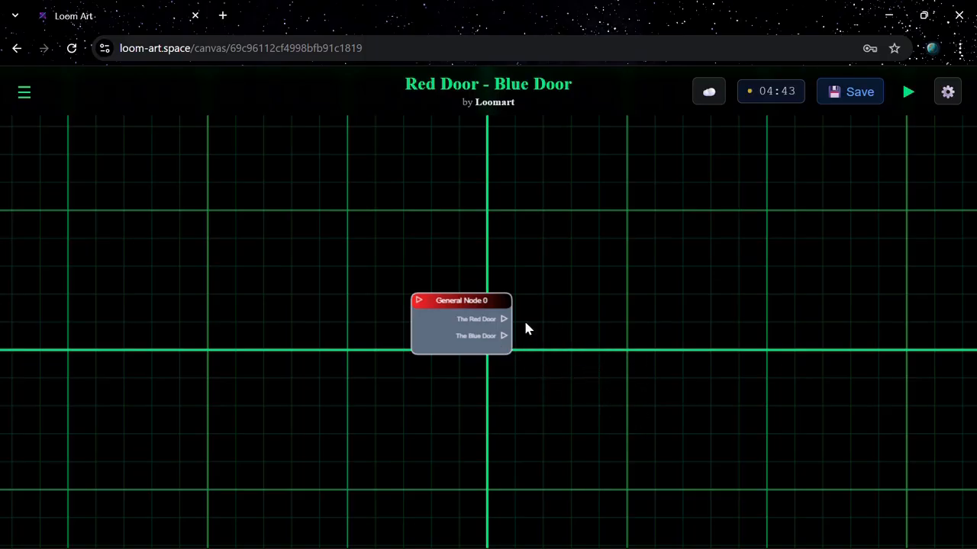
left_click(24, 94)
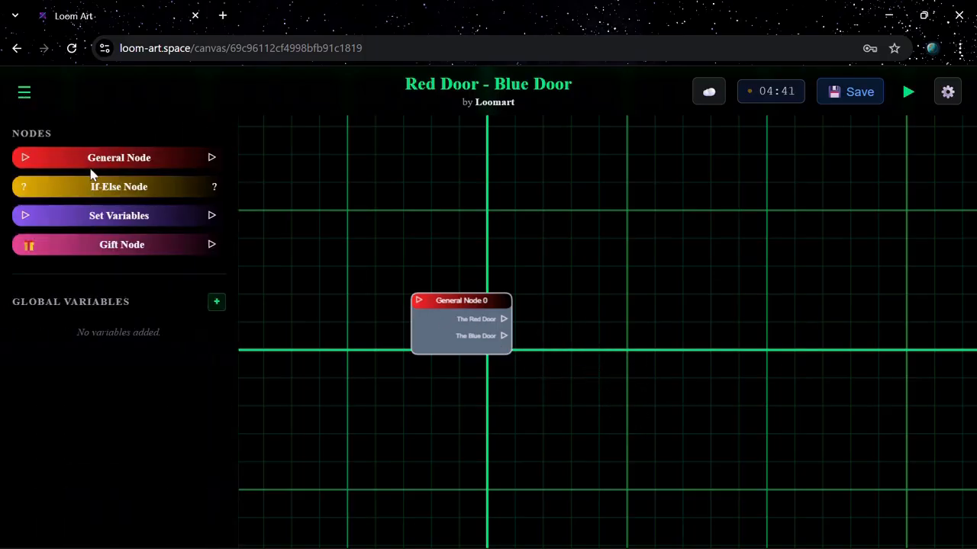
left_click(94, 159)
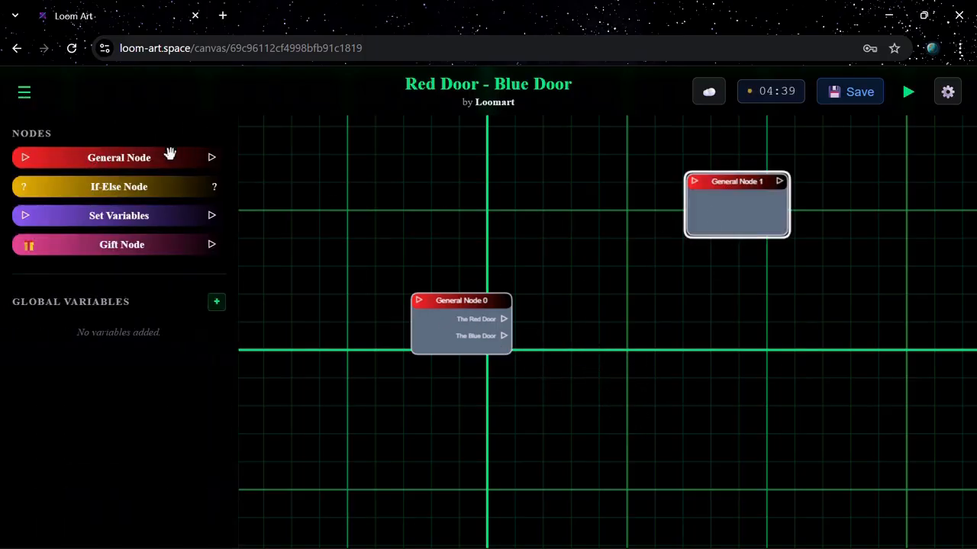
In General Node 1's scene, add the text line "It's a Treasure chest... You walk towards it" below the image.
double_click(748, 395)
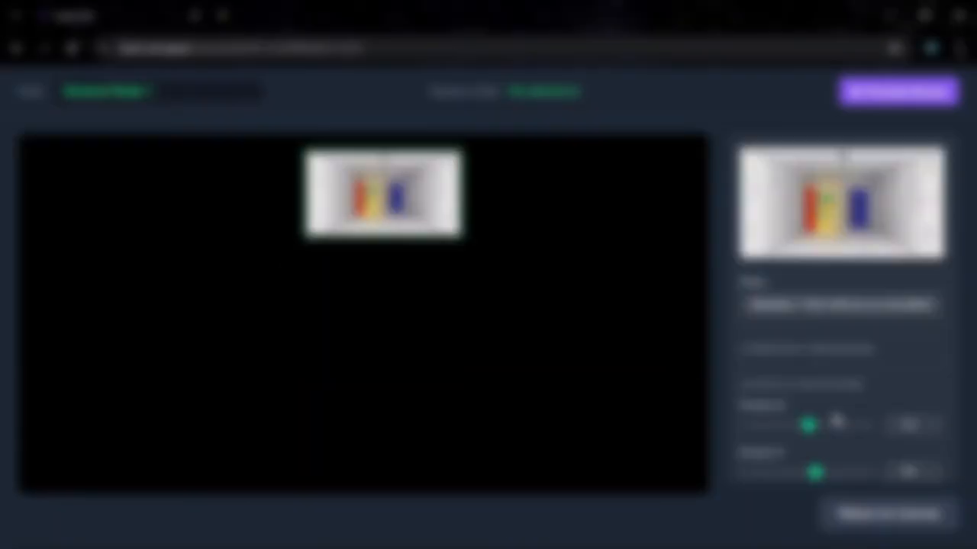
left_click(874, 386)
left_click_drag(812, 312, 734, 312)
type("It's a Treasure chest... You walk towards it")
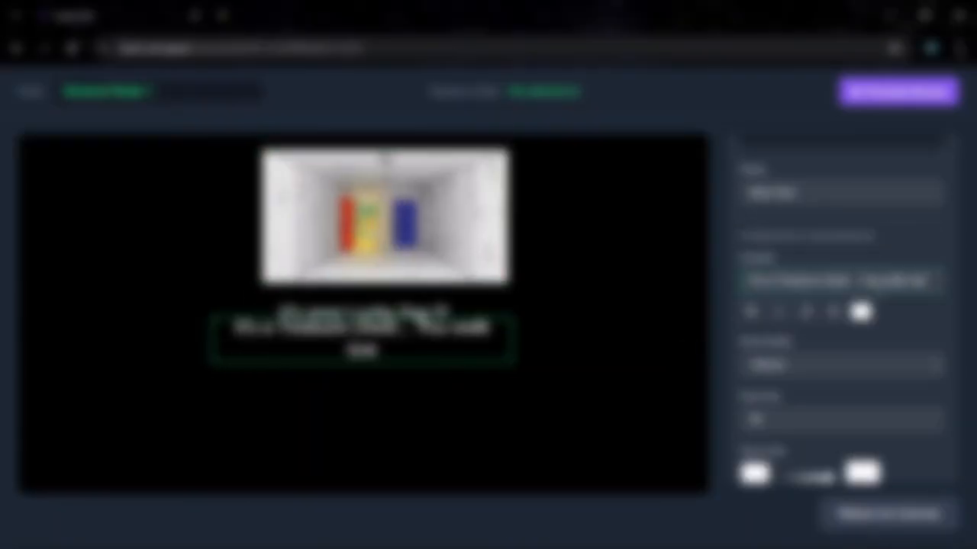
Add the text lines "It's... It's Beautiful" and "You start walking towards it..." below the treasure chest line.
left_click(907, 168)
left_click(874, 232)
left_click(882, 399)
left_click_drag(813, 281, 732, 283)
type("It's... It's Beautiful")
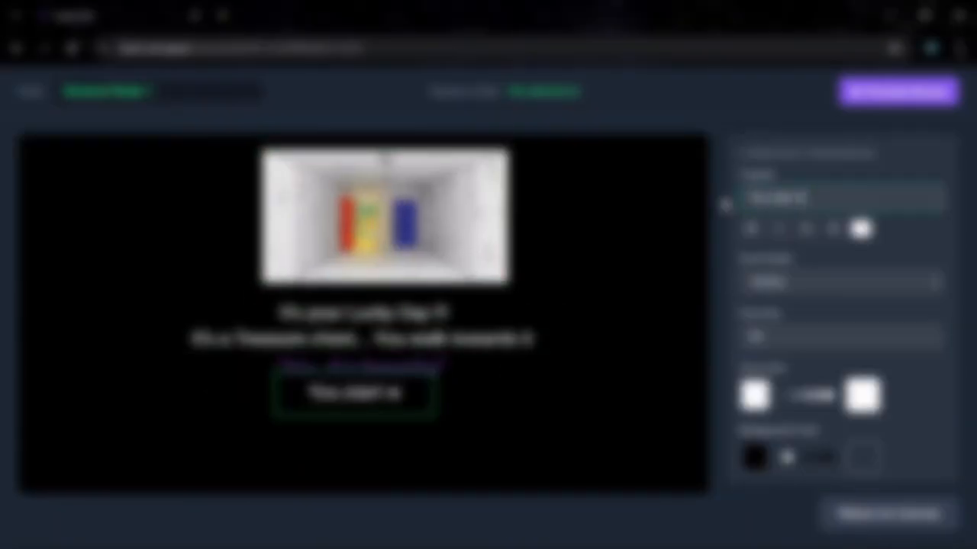
type("You start walking towards it...")
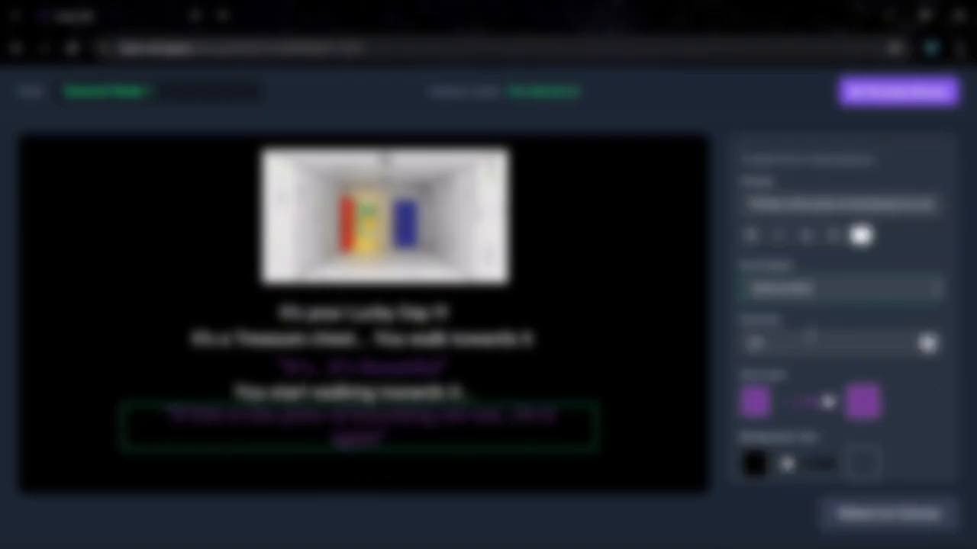
left_click(839, 455)
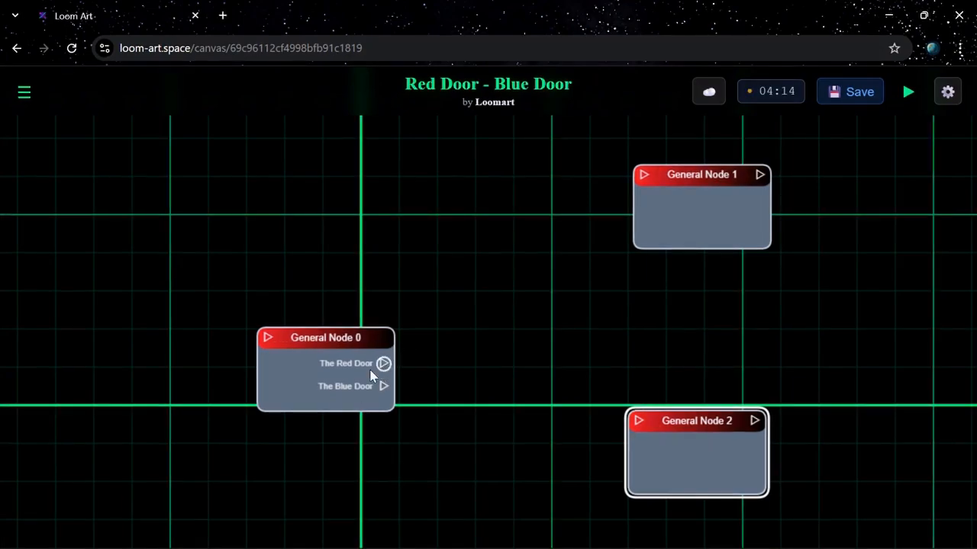
Connect General Node 0's The Red Door option to General Node 1 and The Blue Door option to General Node 2.
left_click_drag(384, 364, 644, 177)
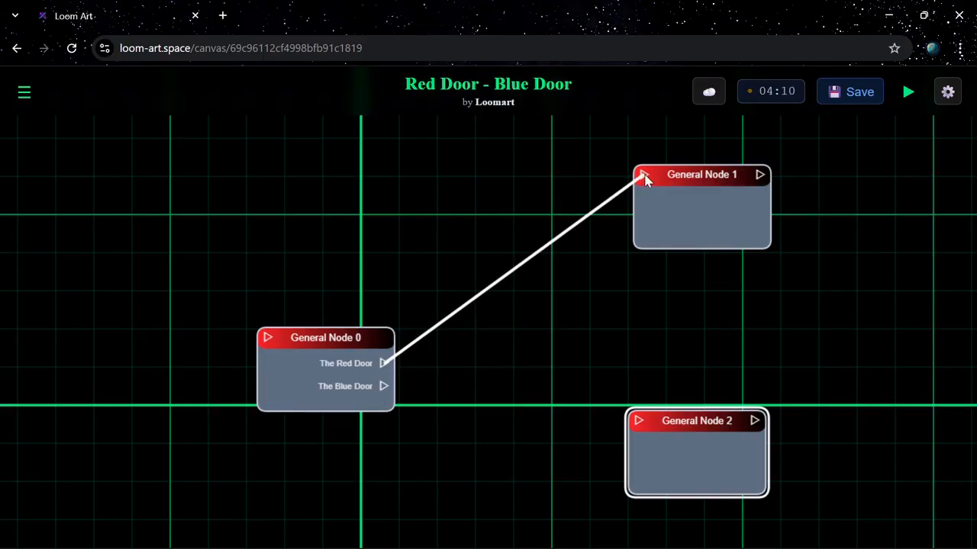
left_click_drag(383, 388, 637, 424)
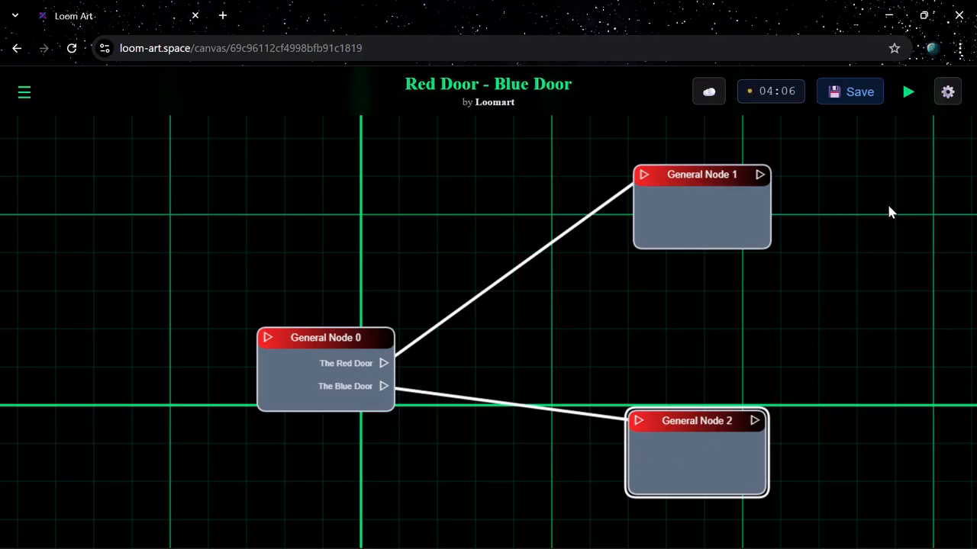
Examine the starting node choices and the project statistics in the project settings.
left_click(949, 95)
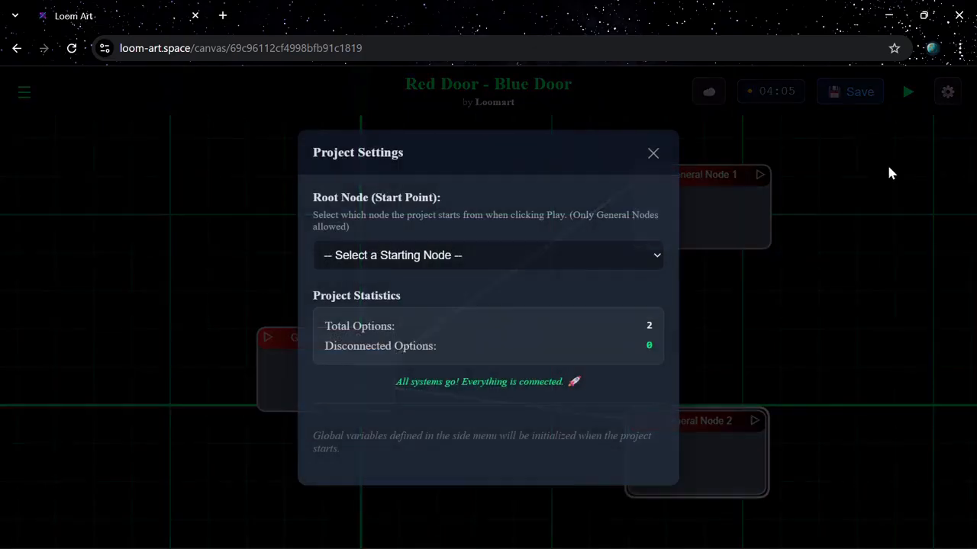
left_click(573, 255)
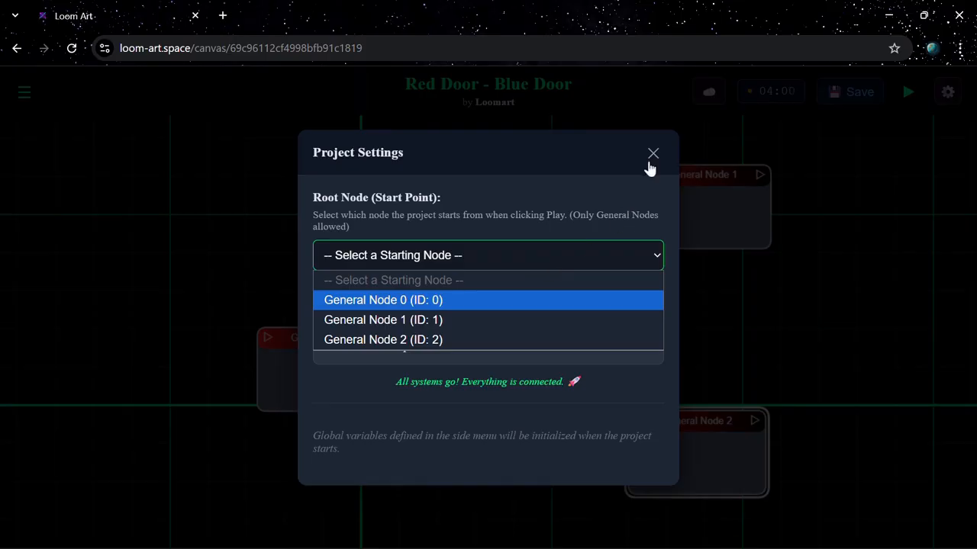
left_click(632, 207)
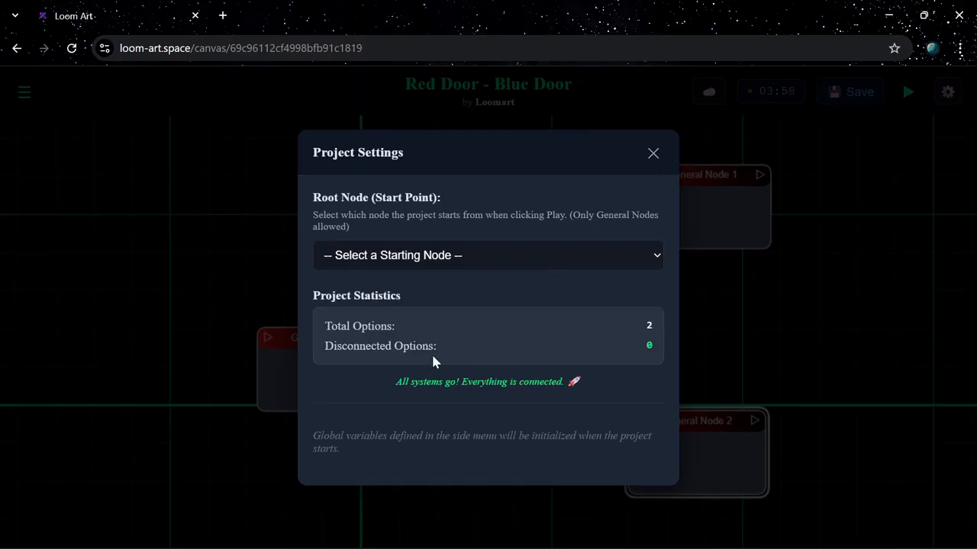
left_click_drag(329, 347, 424, 356)
left_click(392, 382)
left_click_drag(389, 380, 502, 393)
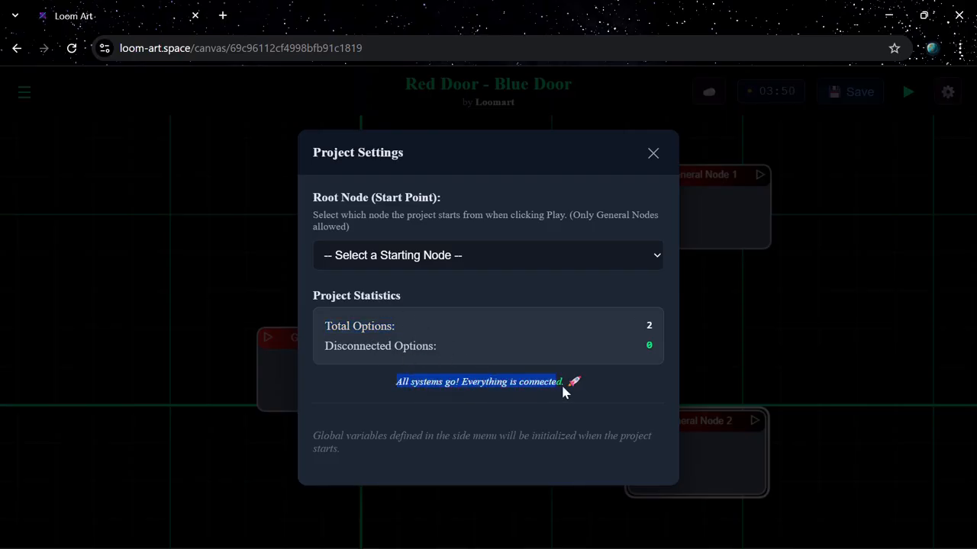
left_click(653, 154)
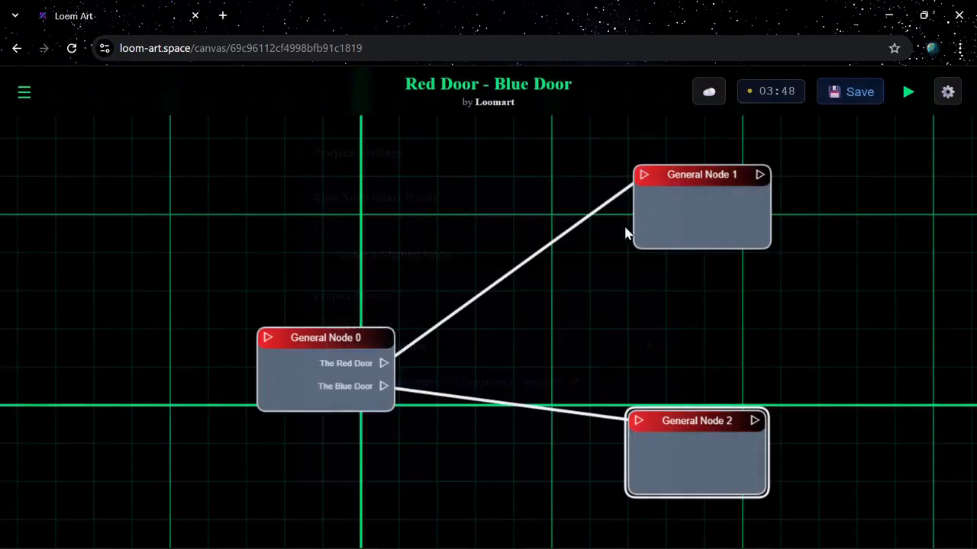
Rename General Node 0 as "Intro" and return to the canvas.
double_click(304, 358)
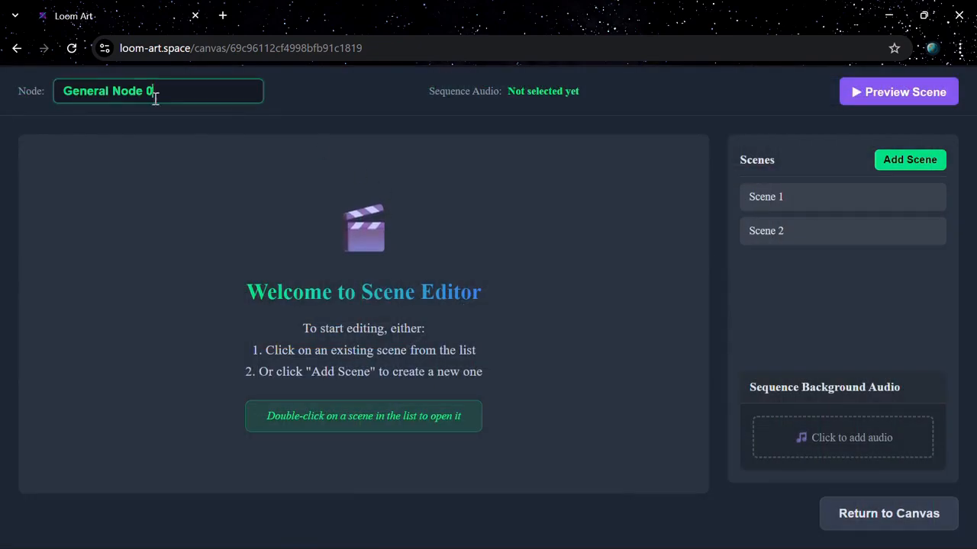
left_click_drag(181, 93, 53, 118)
type("Intro")
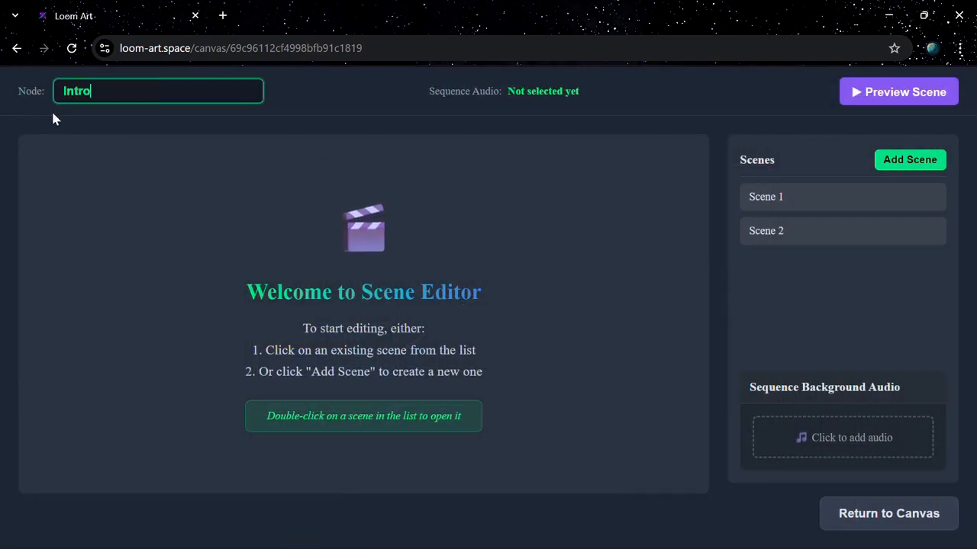
left_click(881, 522)
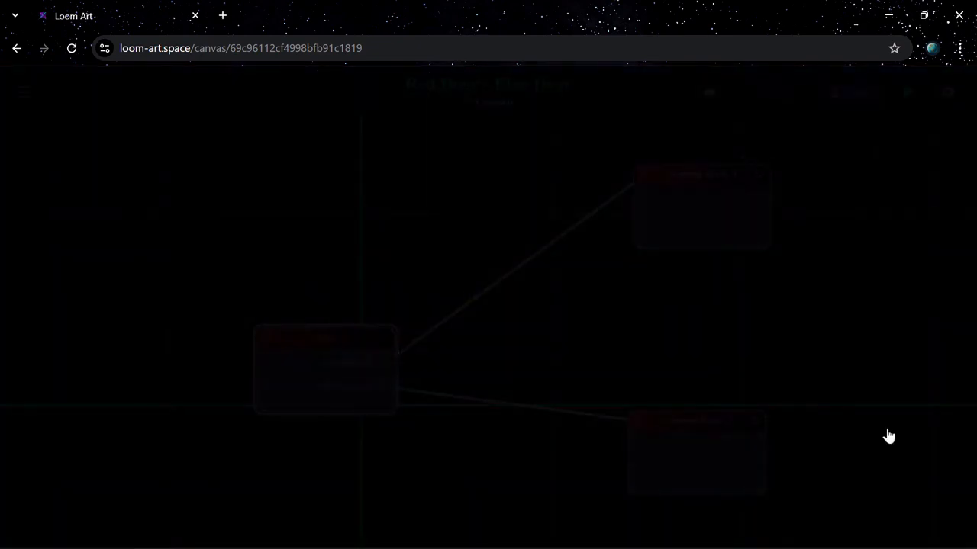
Rename General Node 1 as "Red Door" and return to the canvas.
double_click(683, 217)
left_click_drag(157, 87, 63, 88)
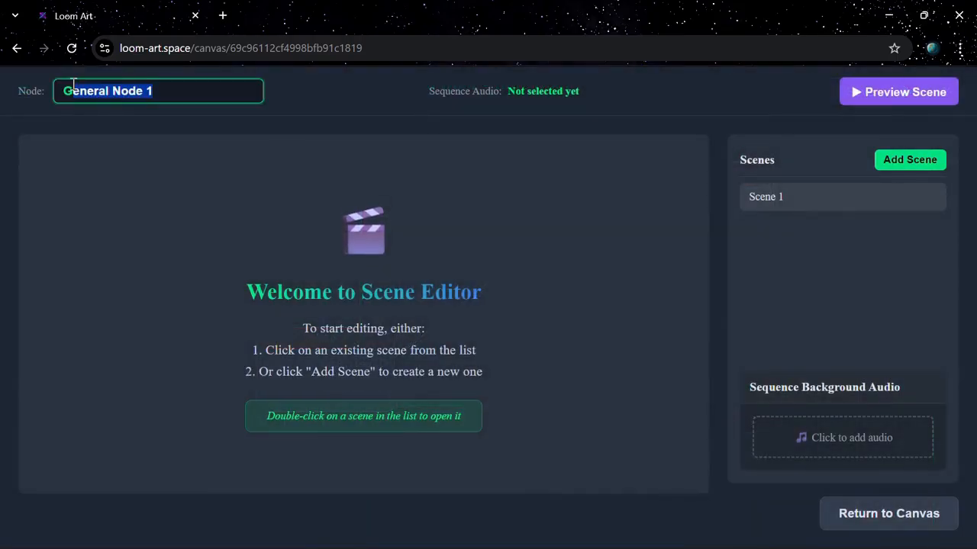
type("Red Door")
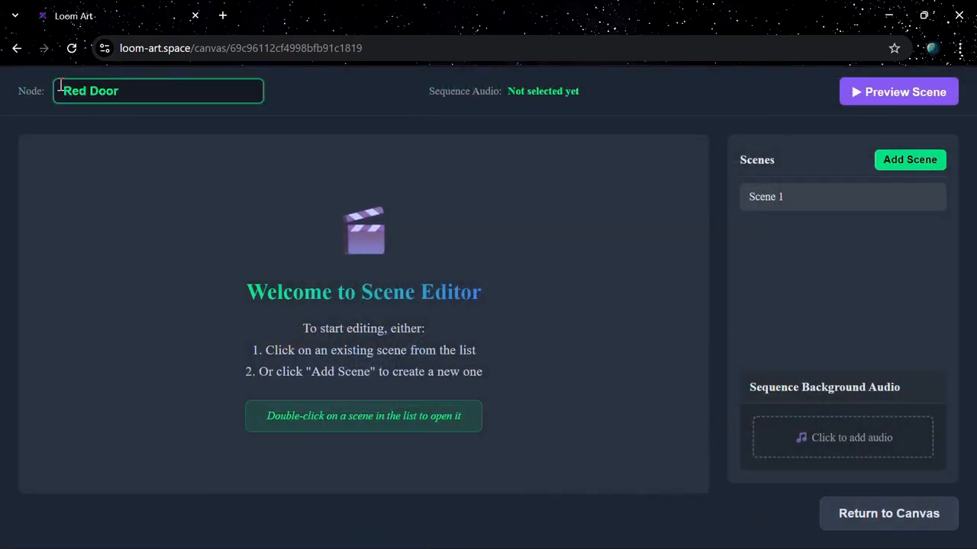
left_click(850, 525)
Rename General Node 2 as "Blue door" and return to the canvas.
double_click(715, 458)
left_click_drag(188, 87, 45, 90)
type("Blue door")
left_click(850, 513)
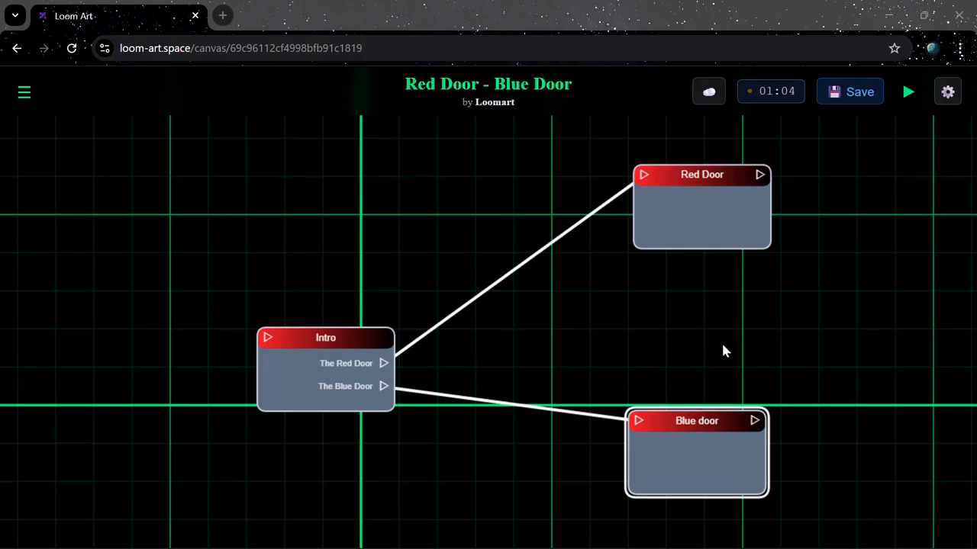
Set Intro (ID: 0) as the project's root node and play the story.
left_click(947, 92)
left_click(466, 256)
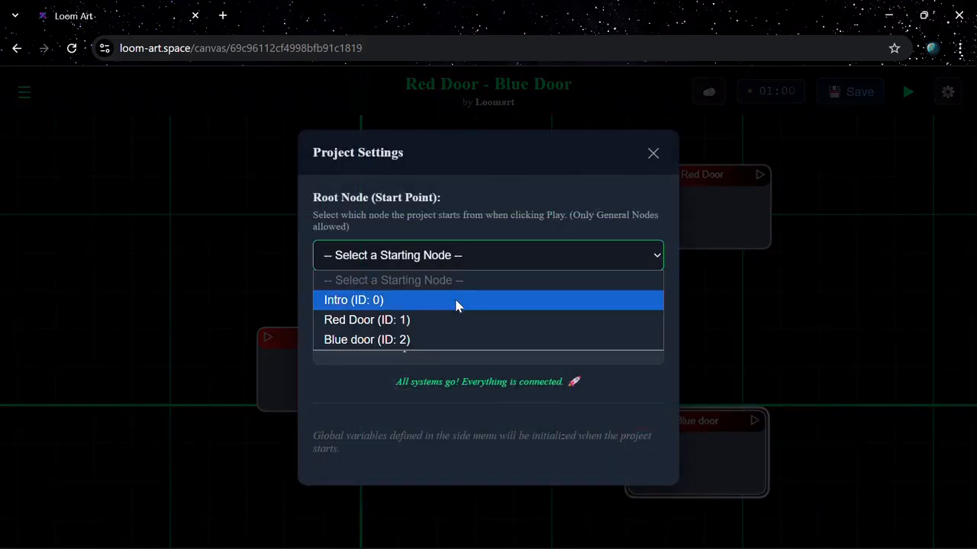
left_click(458, 301)
left_click(655, 153)
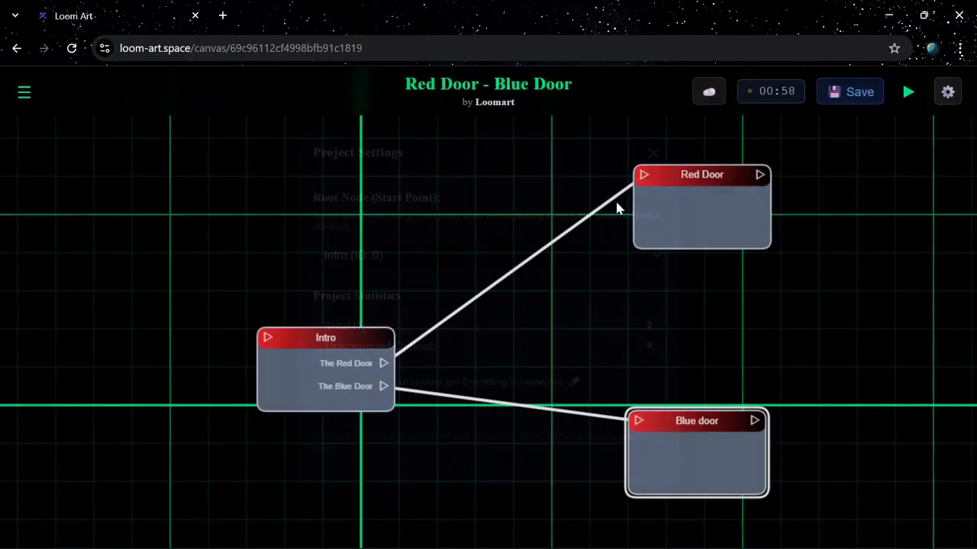
left_click(908, 93)
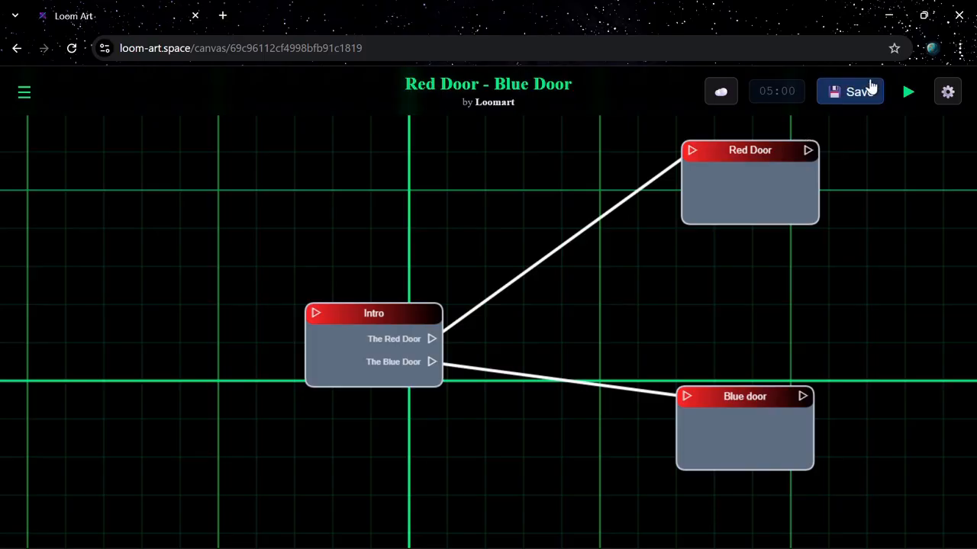
Open the publishing page for Red Door - Blue Door and add a description text block reading "Choose right".
left_click(16, 48)
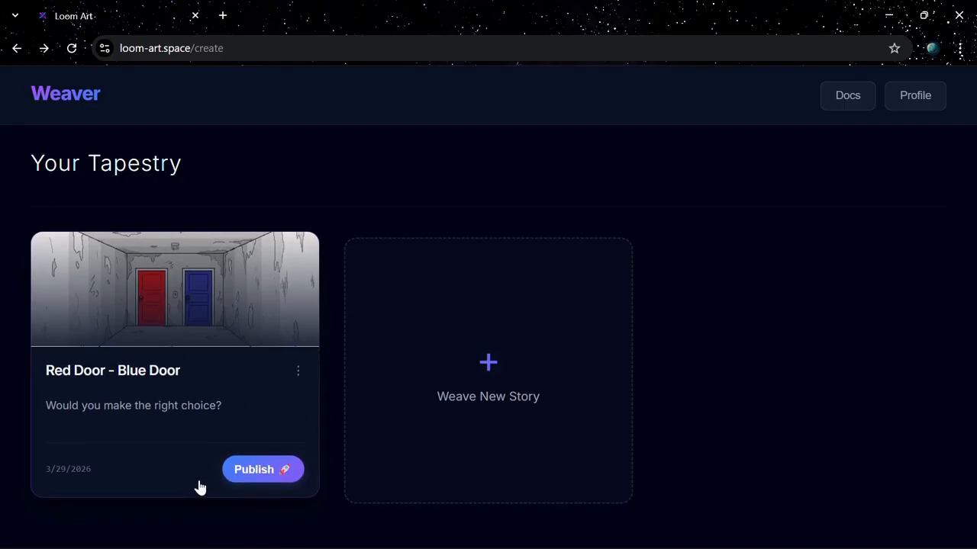
left_click(269, 474)
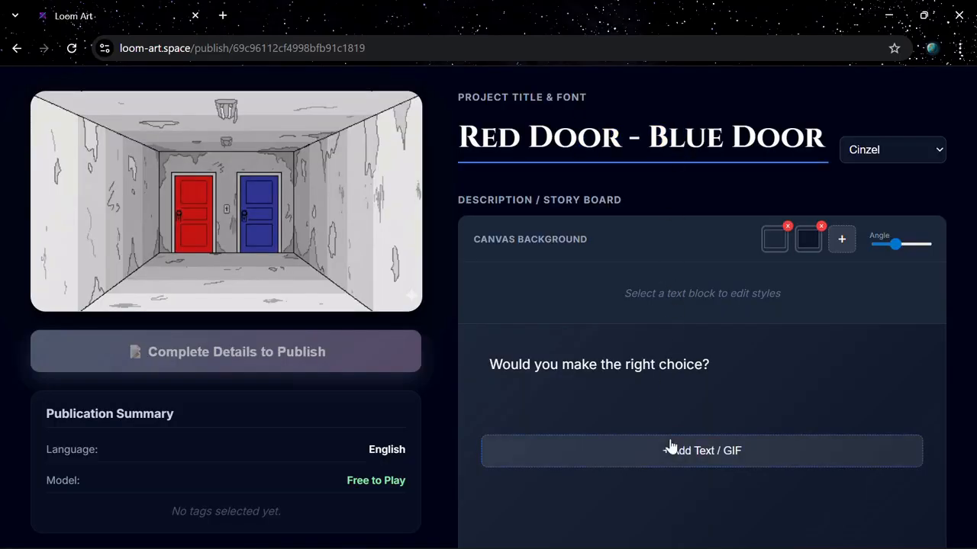
left_click(670, 450)
scroll(695, 366, "down", 2)
type("Choose rigth")
key("BackSpace")
key("BackSpace")
type("ht")
Assign the Mystery category to the story and add the custom tag "Red Door - Blue Door".
scroll(624, 262, "down", 6)
left_click(584, 252)
scroll(566, 325, "down", 1)
scroll(565, 326, "down", 8)
left_click(567, 320)
type("Red Door a")
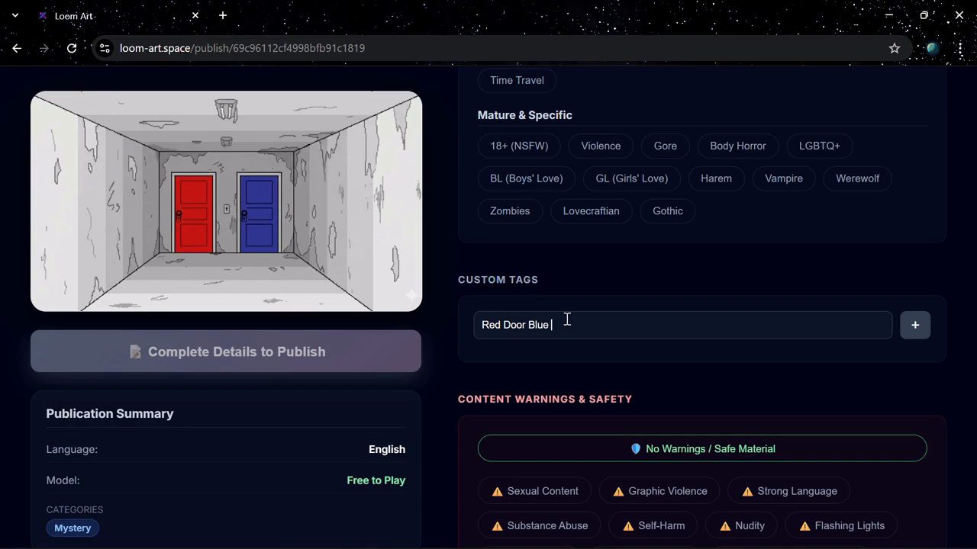
type(" -")
left_click(915, 325)
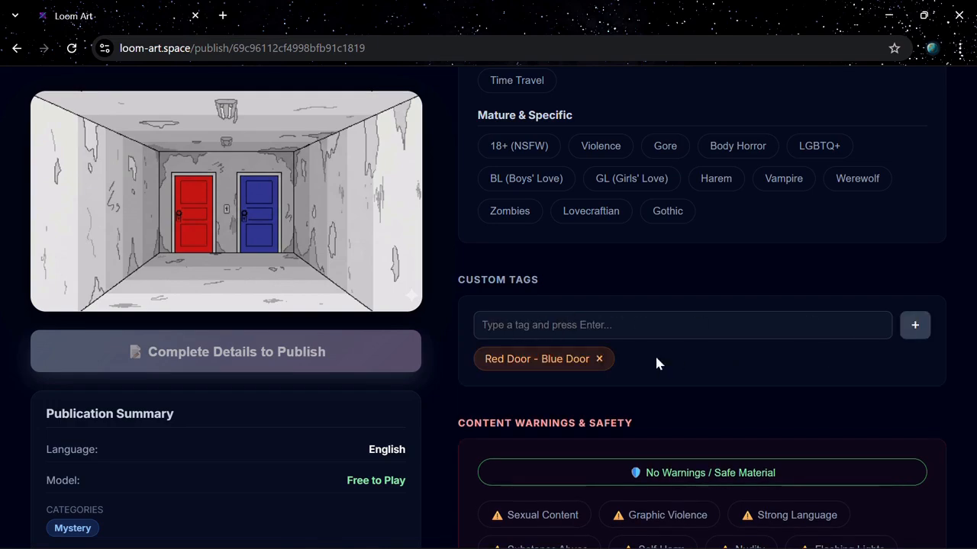
Mark the story as No Warnings / Safe Material and publish it to the feed.
scroll(639, 354, "down", 5)
left_click(671, 91)
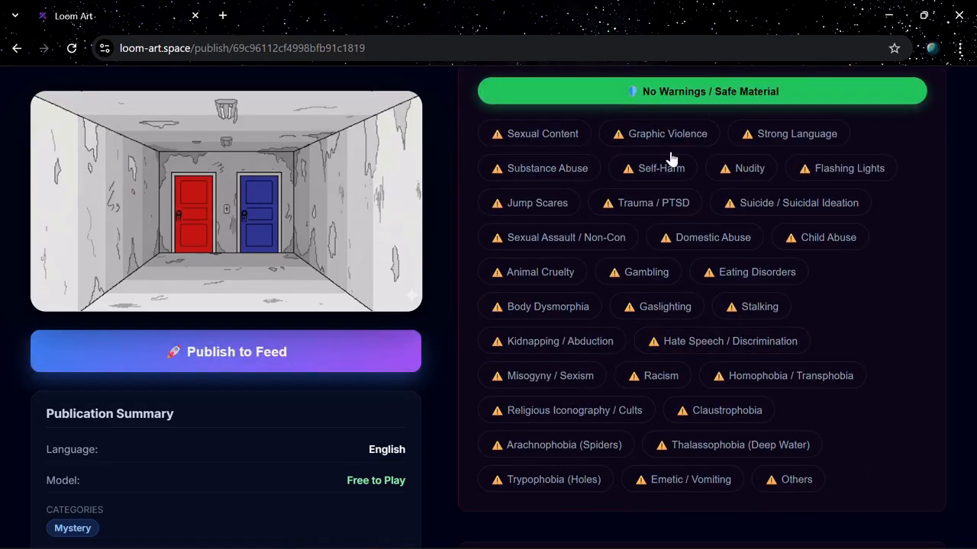
scroll(652, 236, "down", 3)
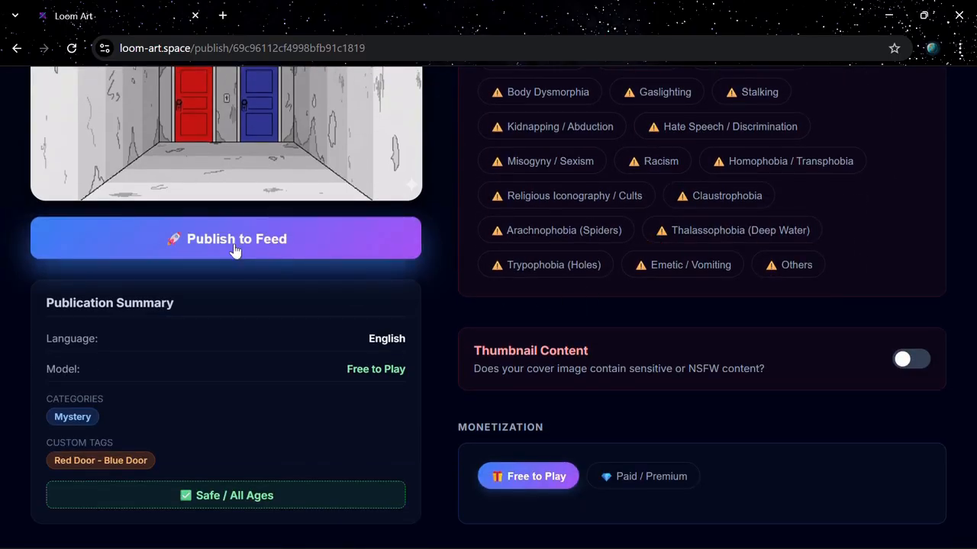
left_click(206, 238)
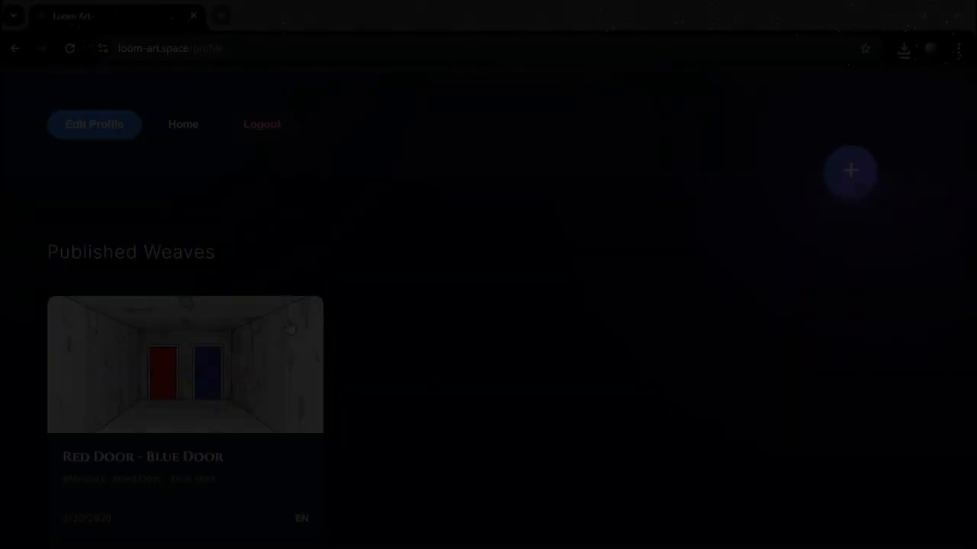
Open the published story from the profile and review its page, including the description, tags and comments area.
scroll(290, 328, "up", 1)
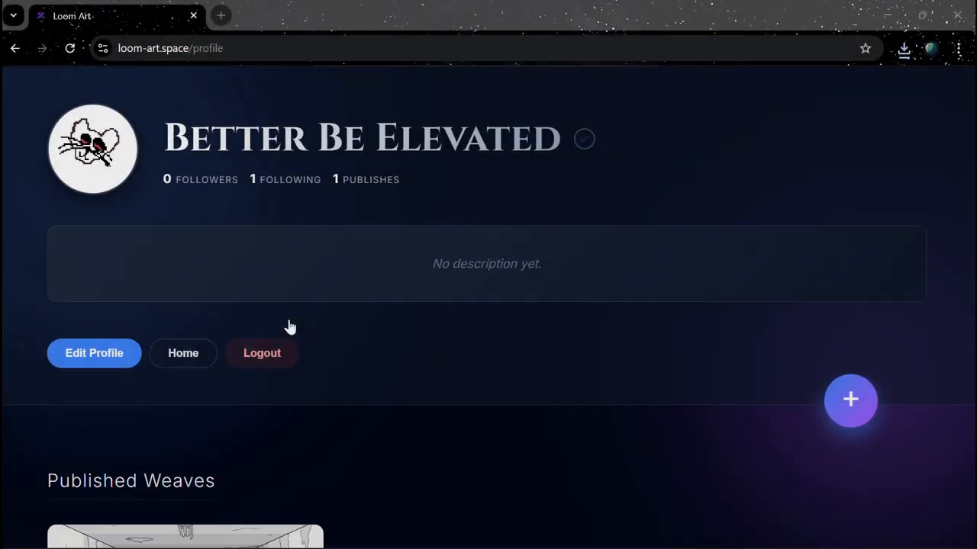
scroll(288, 327, "down", 3)
left_click(268, 348)
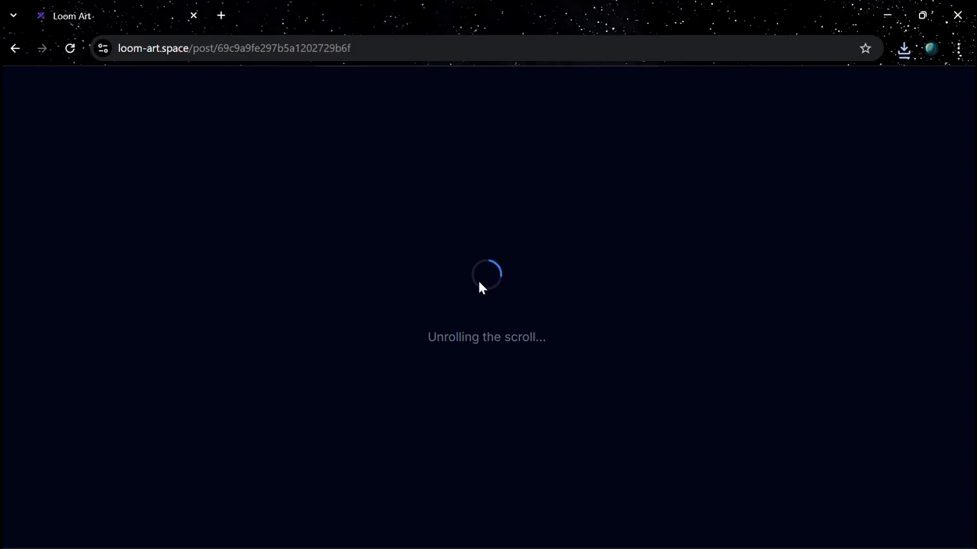
scroll(480, 288, "down", 5)
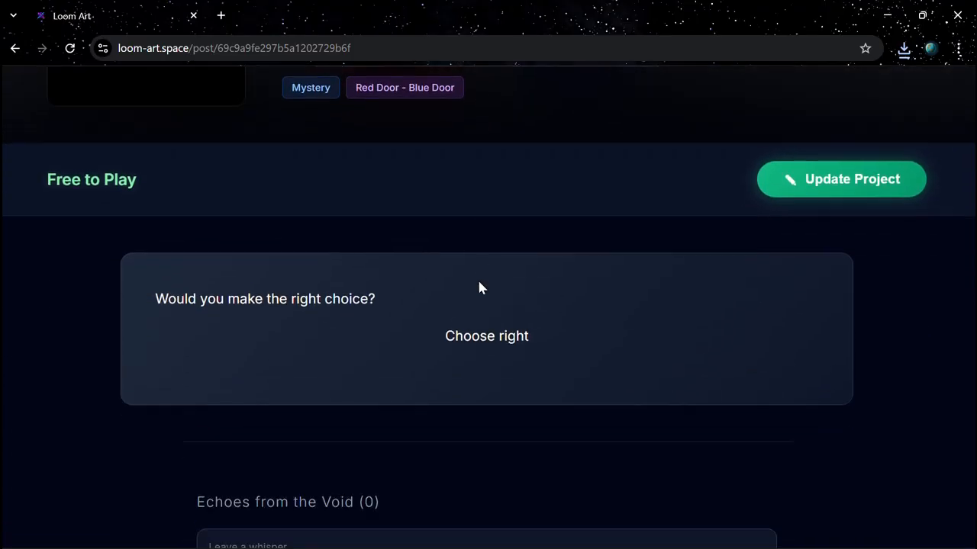
scroll(479, 287, "down", 3)
scroll(480, 283, "up", 4)
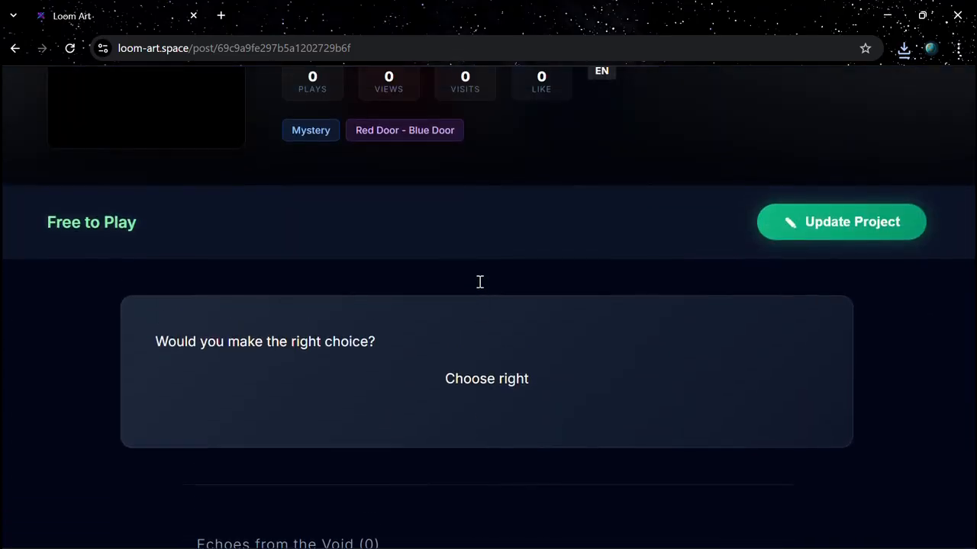
scroll(480, 282, "up", 4)
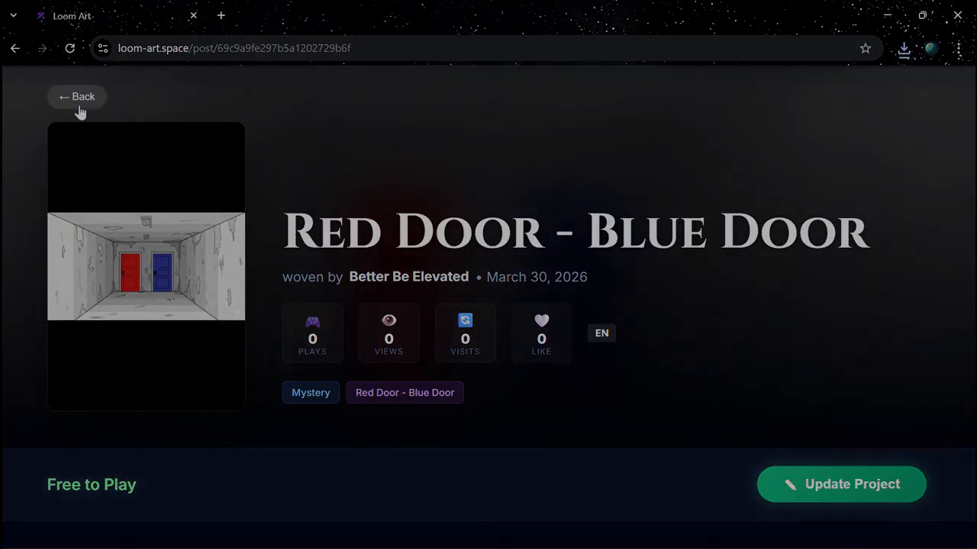